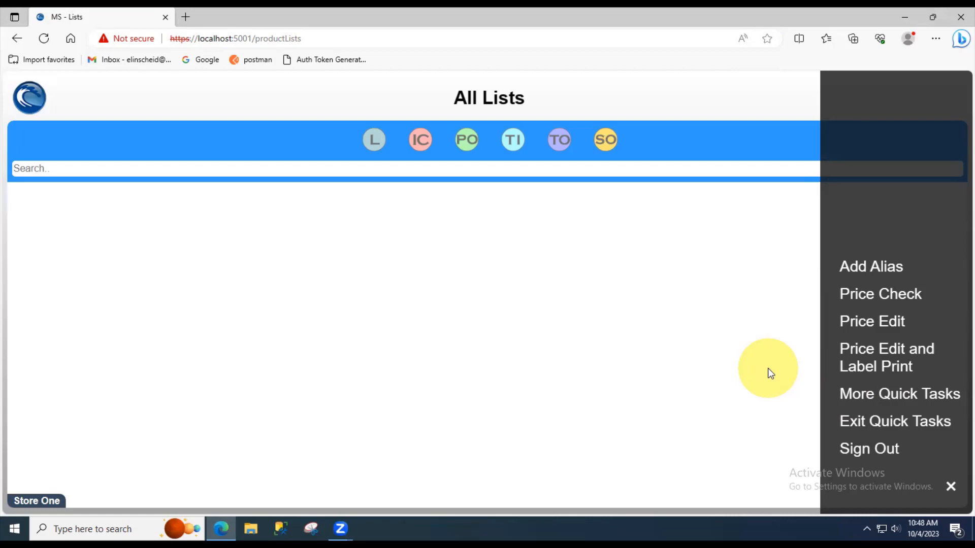
Step: Open the complete list of available quick tasks and look through it
{"action": "left_click", "coordinate": [857, 400]}
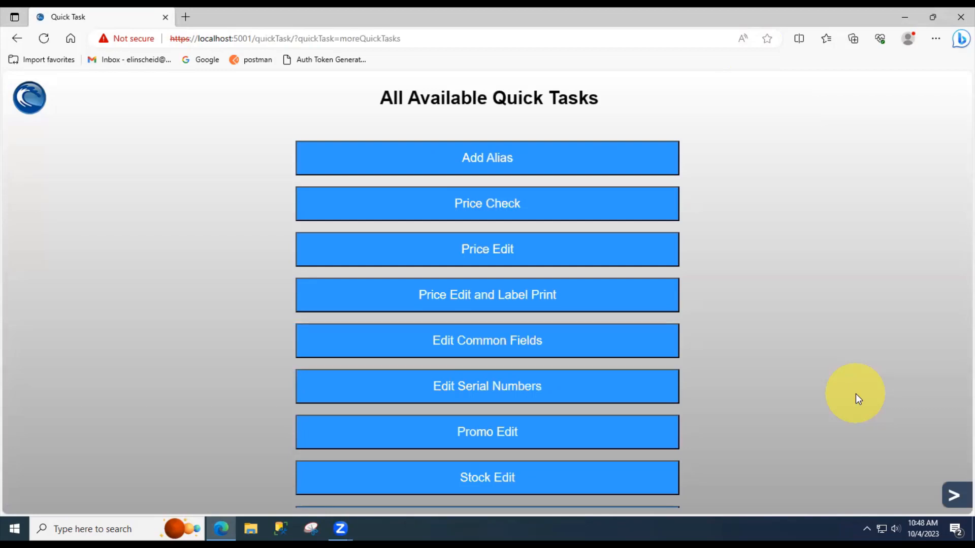
{"action": "scroll", "coordinate": [855, 394], "scroll_direction": "down", "scroll_amount": 3}
{"action": "scroll", "coordinate": [855, 394], "scroll_direction": "up", "scroll_amount": 3}
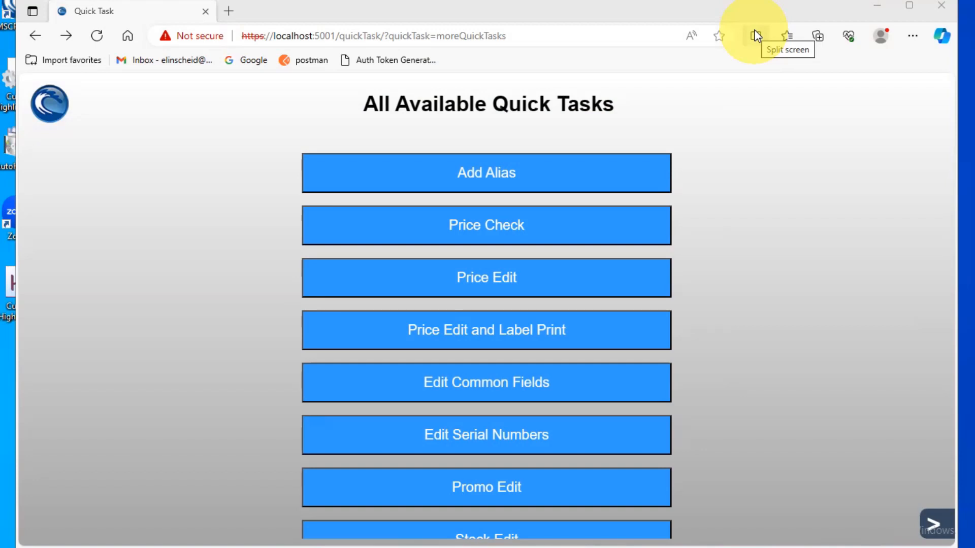
Step: Use the Add Alias task to find Large Baby Doll by searching for "doll" and save the alias BigBaby for it
{"action": "left_click", "coordinate": [504, 170]}
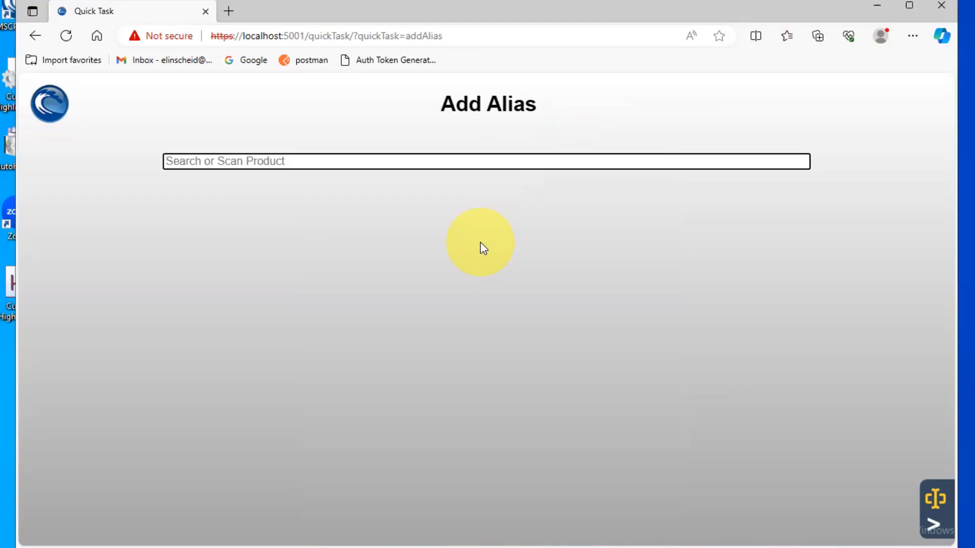
{"action": "type", "text": "dd"}
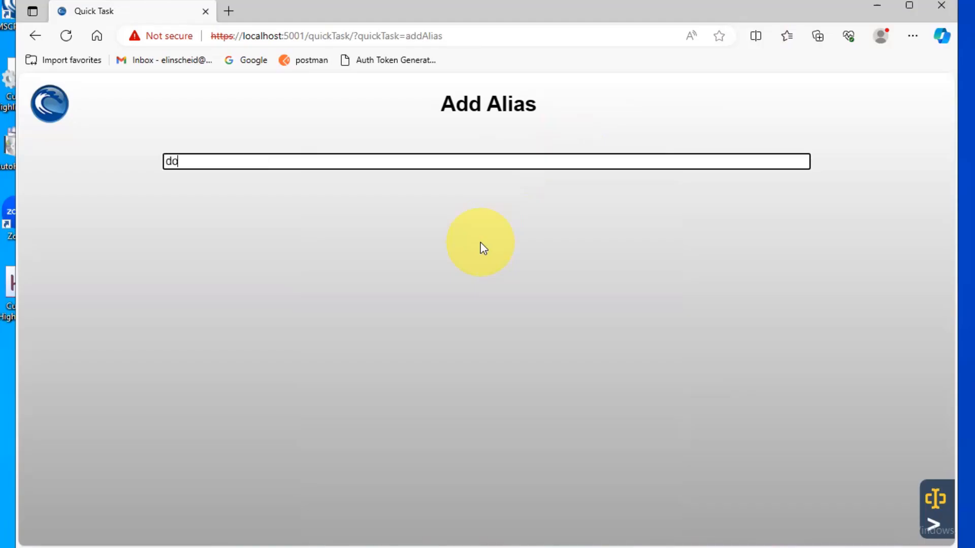
{"action": "type", "text": "ll"}
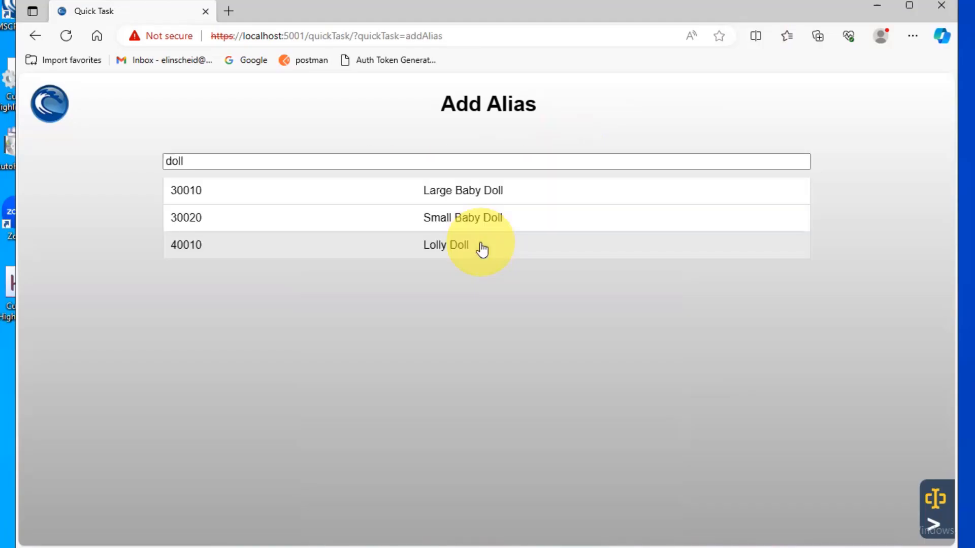
{"action": "left_click", "coordinate": [561, 199]}
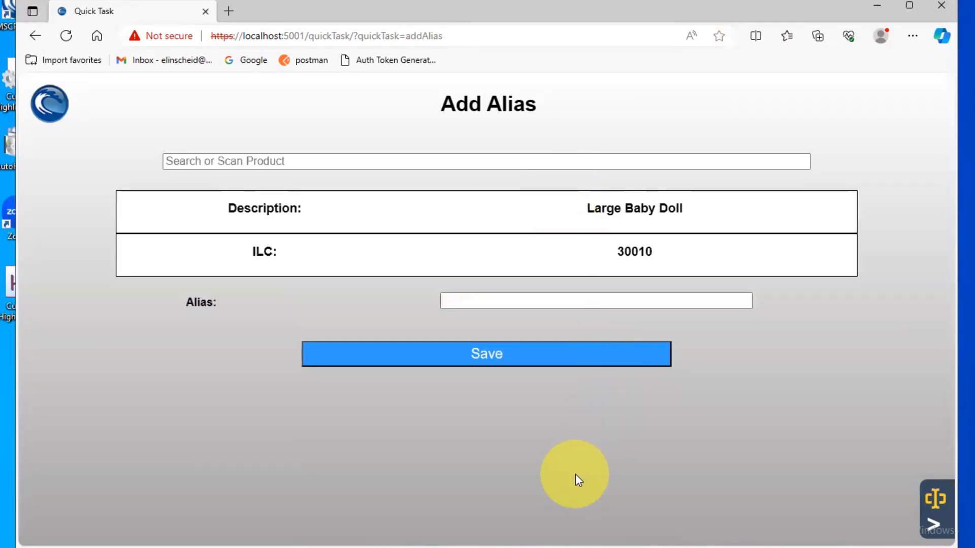
{"action": "left_click", "coordinate": [591, 305]}
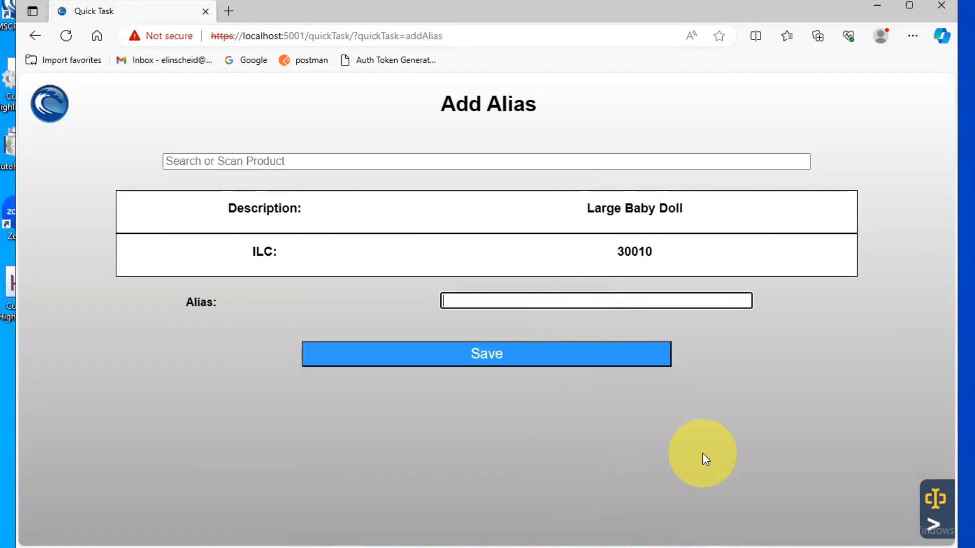
{"action": "type", "text": "BigBaby"}
{"action": "left_click", "coordinate": [483, 363]}
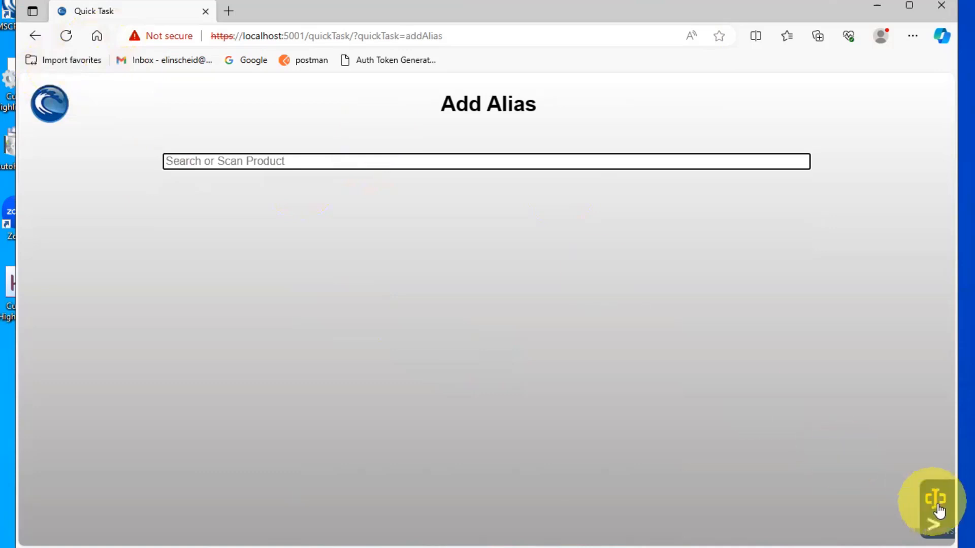
Step: Look up Large Baby Doll in Product Lookup by searching for "doll" and expand its Aliases section
{"action": "left_click", "coordinate": [932, 523]}
{"action": "left_click", "coordinate": [803, 439]}
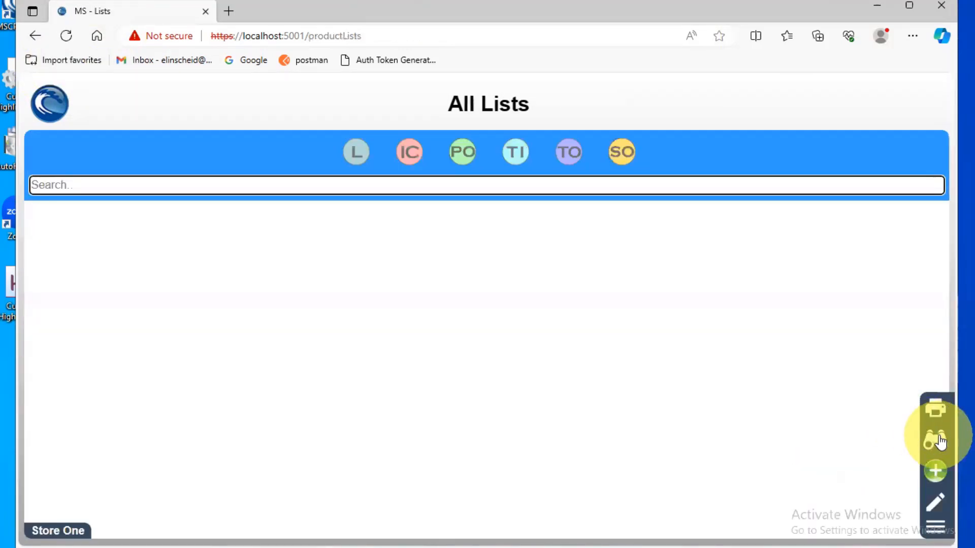
{"action": "left_click", "coordinate": [940, 441]}
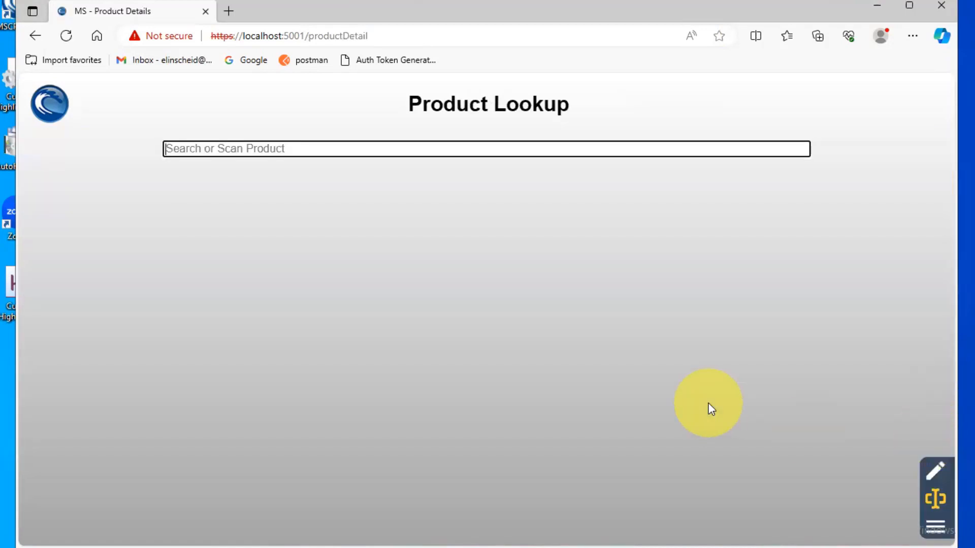
{"action": "type", "text": "doll"}
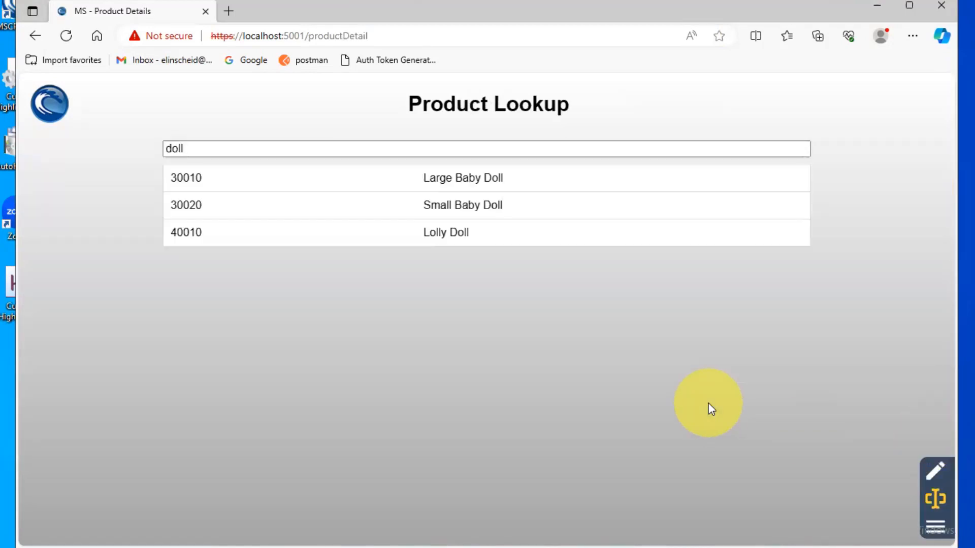
{"action": "left_click", "coordinate": [492, 183]}
{"action": "scroll", "coordinate": [687, 423], "scroll_direction": "down", "scroll_amount": 10}
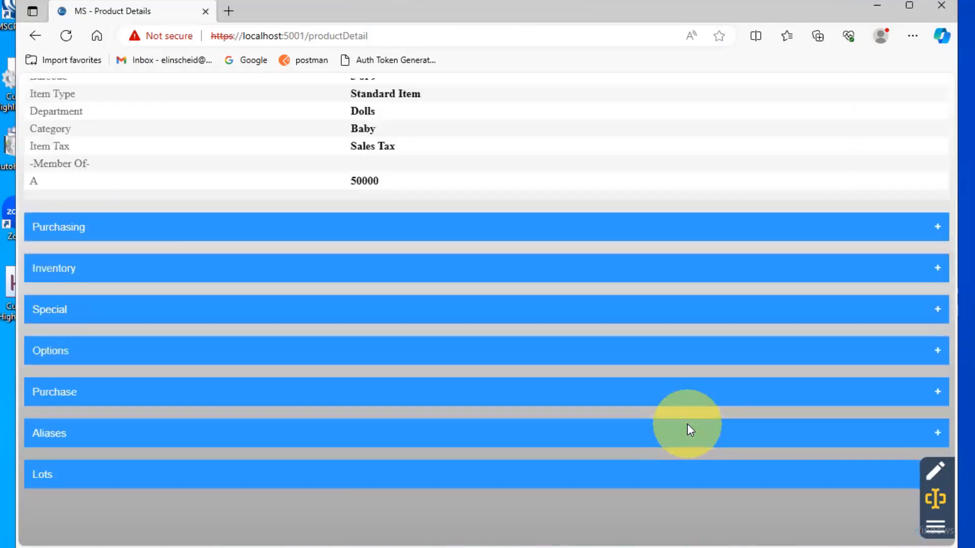
{"action": "left_click", "coordinate": [688, 426]}
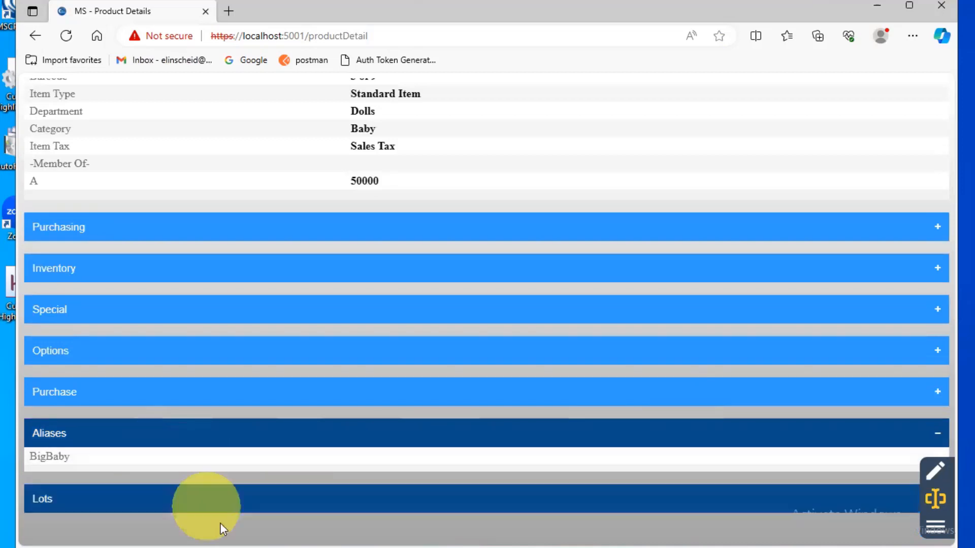
Step: Switch to the back-office merchandising program, refresh the item list and view the aliases of the Large Baby Doll item
{"action": "left_click", "coordinate": [283, 547]}
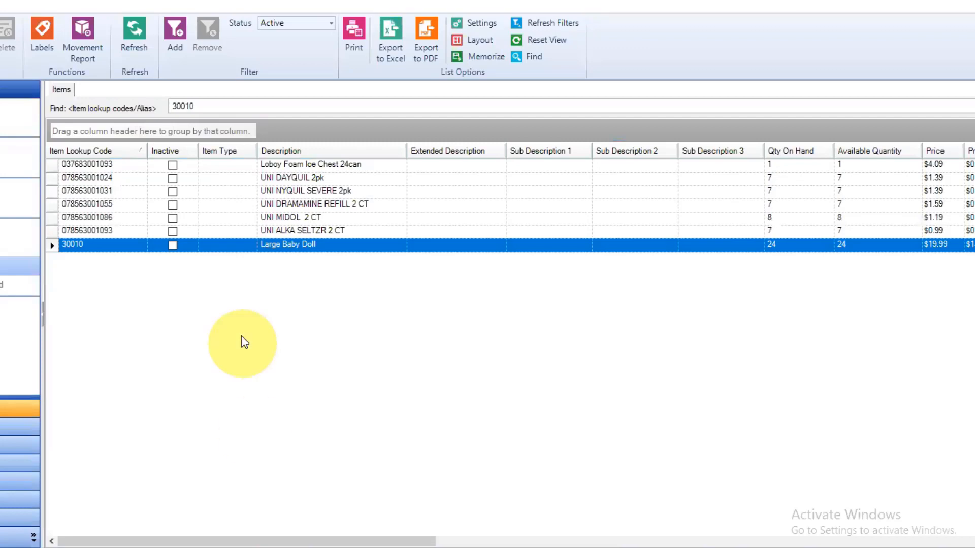
{"action": "left_click", "coordinate": [139, 33]}
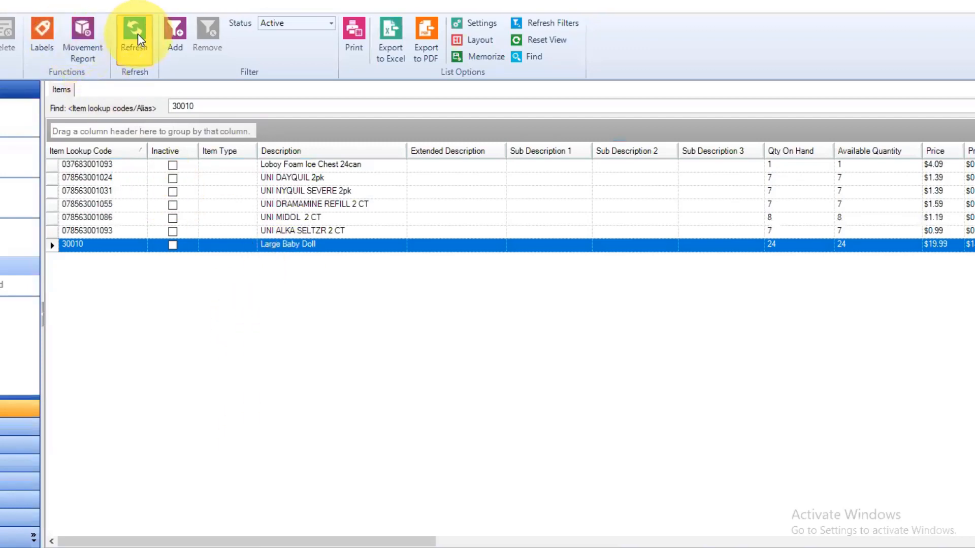
{"action": "left_click", "coordinate": [274, 245]}
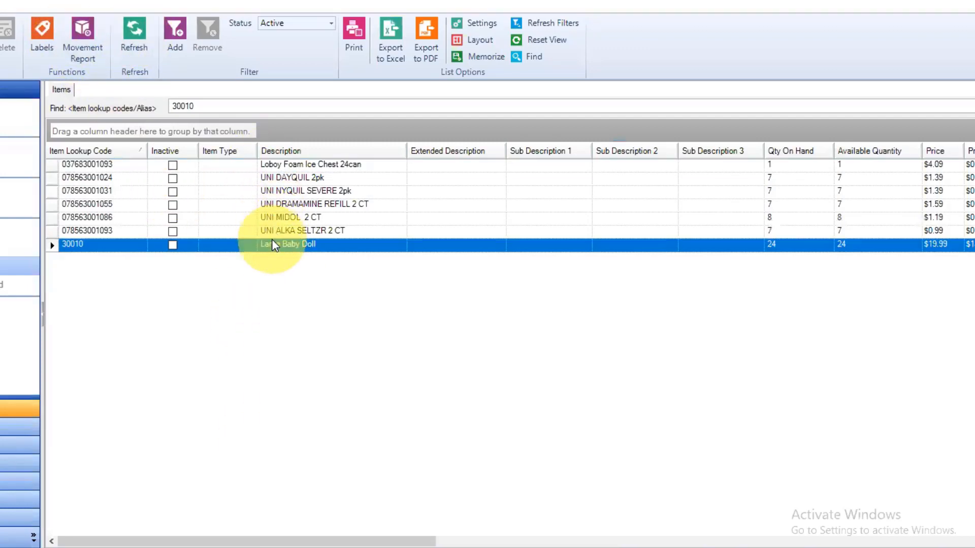
{"action": "double_click", "coordinate": [271, 239]}
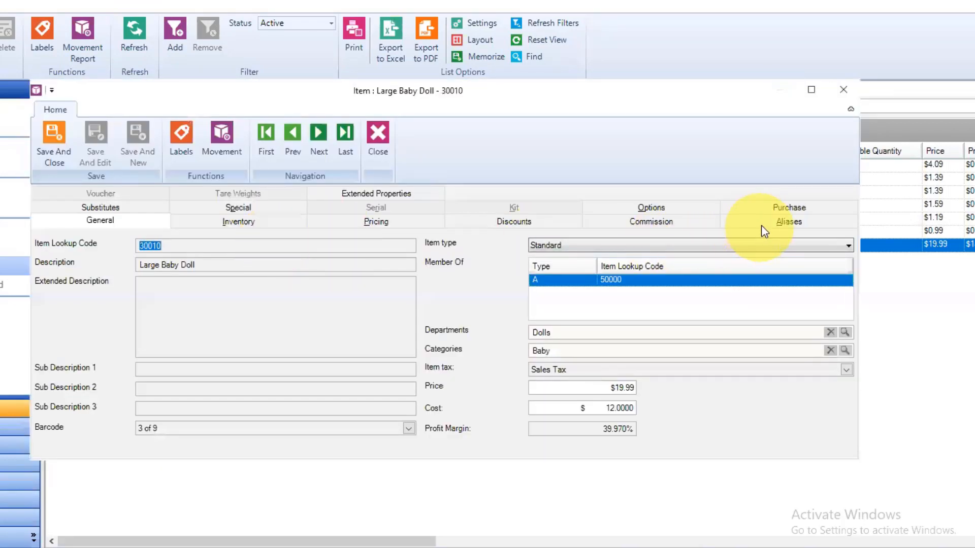
{"action": "left_click", "coordinate": [775, 220]}
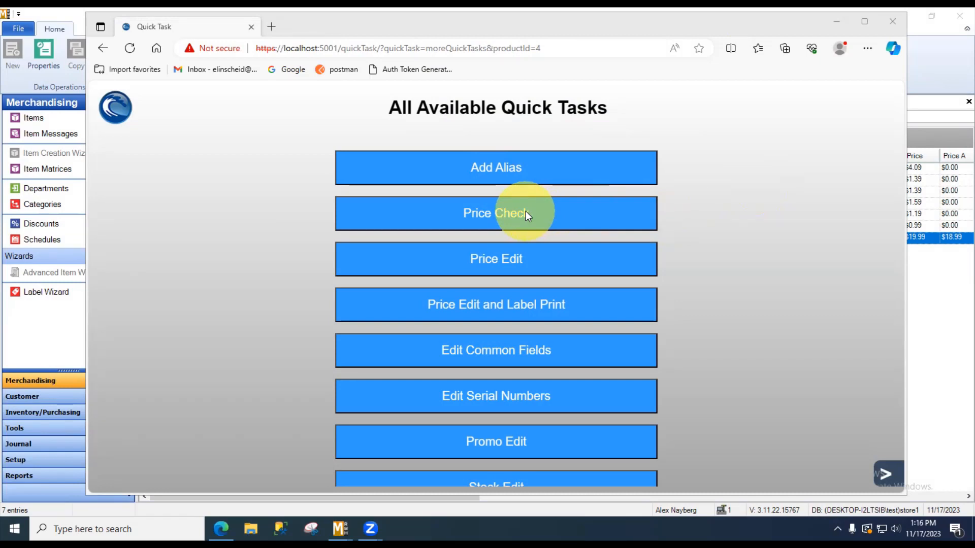
Step: Run the Price Check quick task on product 15100
{"action": "left_click", "coordinate": [527, 214]}
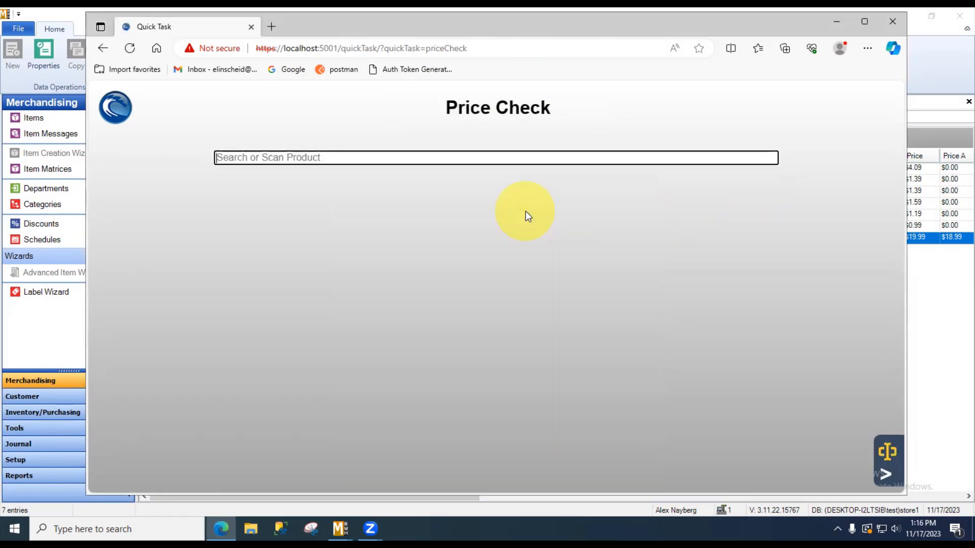
{"action": "type", "text": "15100"}
{"action": "key", "text": "Return"}
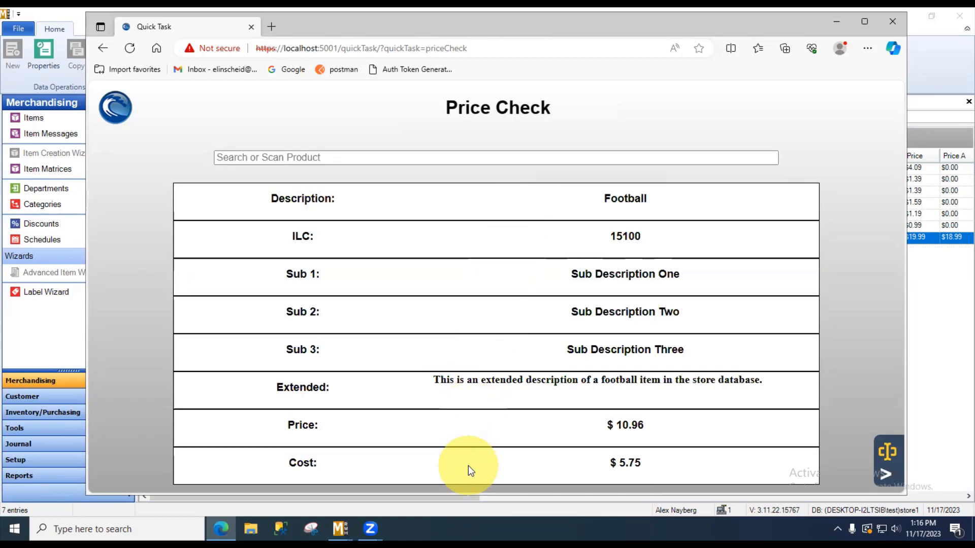
Step: Check the price of product 15110 in the same task
{"action": "left_click", "coordinate": [432, 157]}
{"action": "type", "text": "151"}
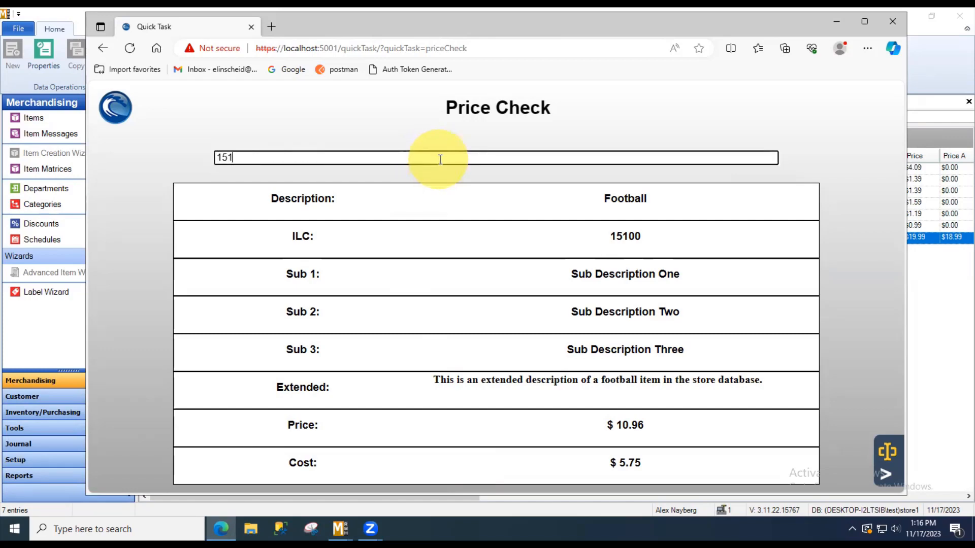
{"action": "type", "text": "00"}
{"action": "key", "text": "Return"}
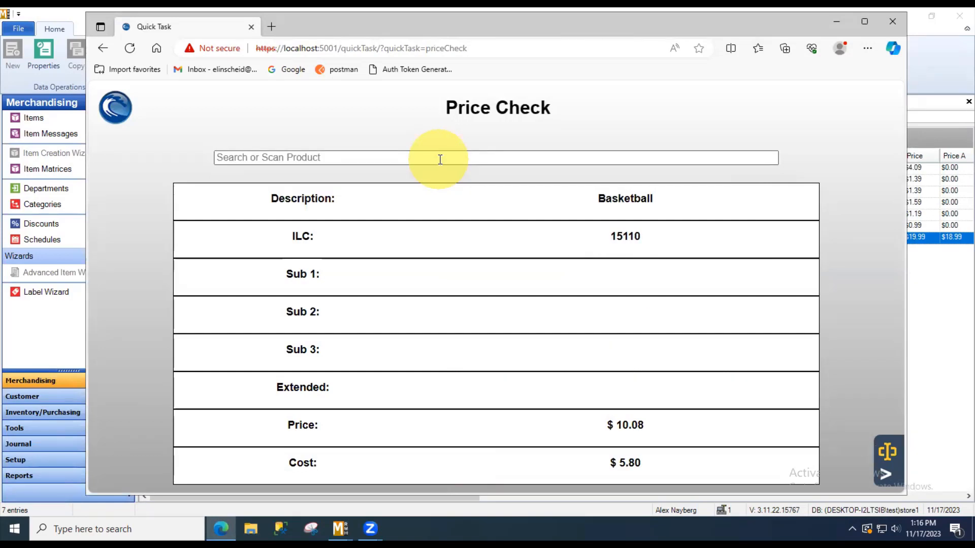
Step: Check the price of product 15120
{"action": "left_click", "coordinate": [440, 160]}
{"action": "type", "text": "15120"}
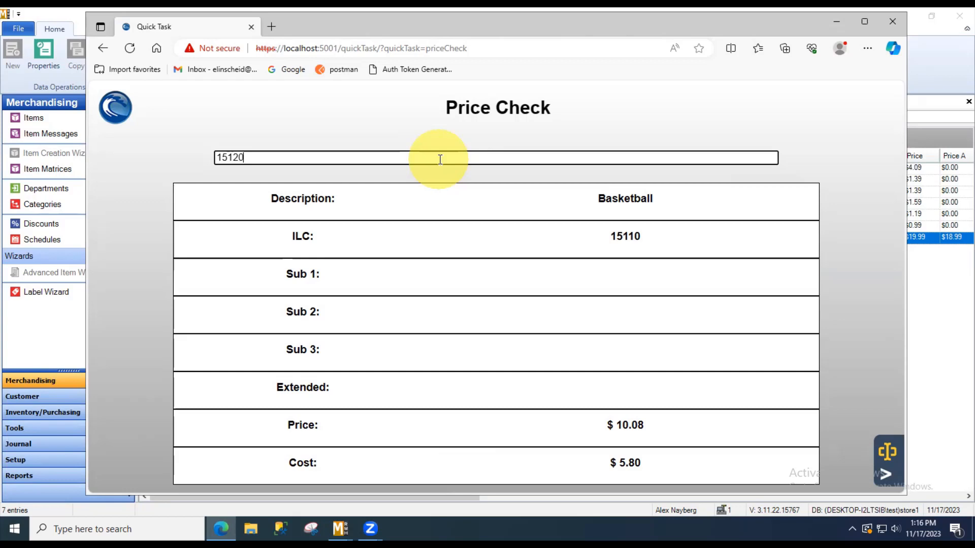
{"action": "key", "text": "Return"}
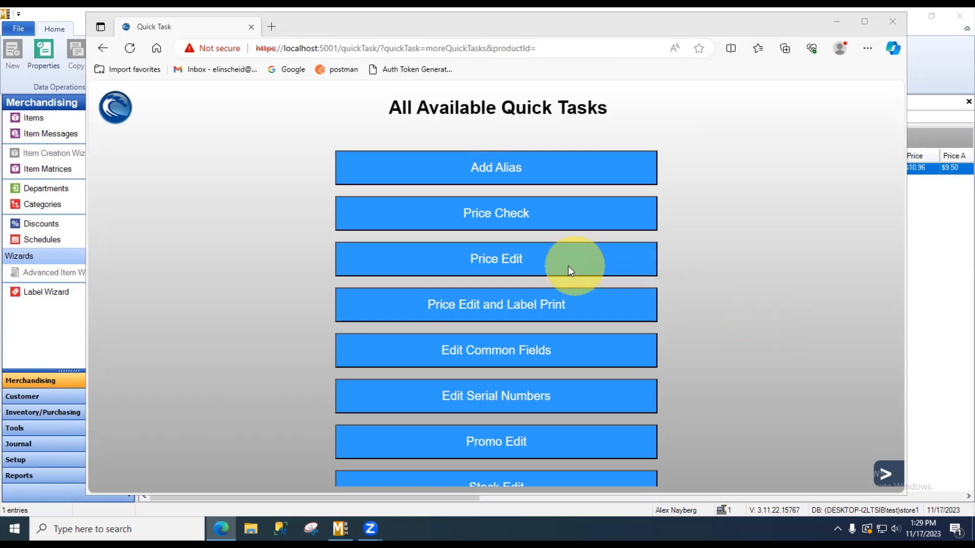
Step: Use the Price Edit quick task to set the price of product 15100 to 12.00 and save it
{"action": "left_click", "coordinate": [528, 262]}
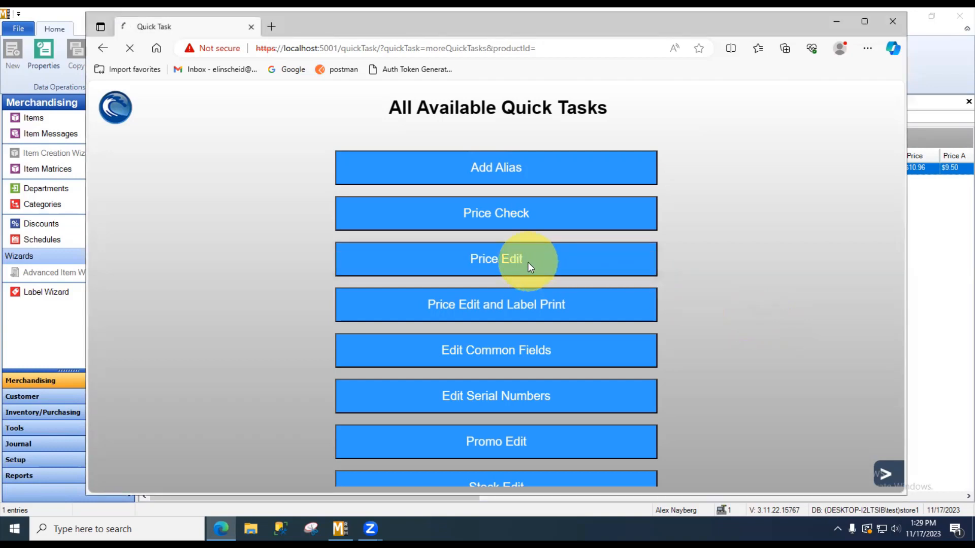
{"action": "type", "text": "15100"}
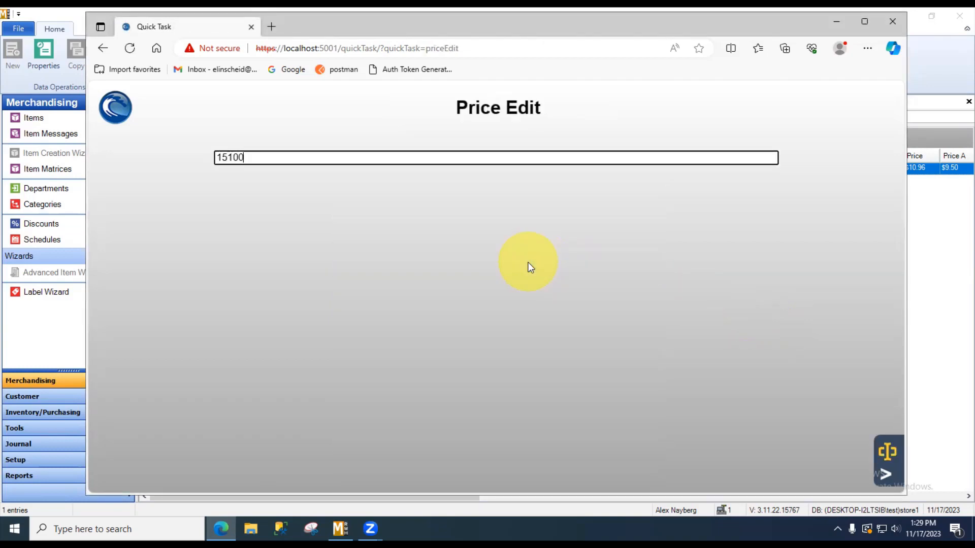
{"action": "key", "text": "Return"}
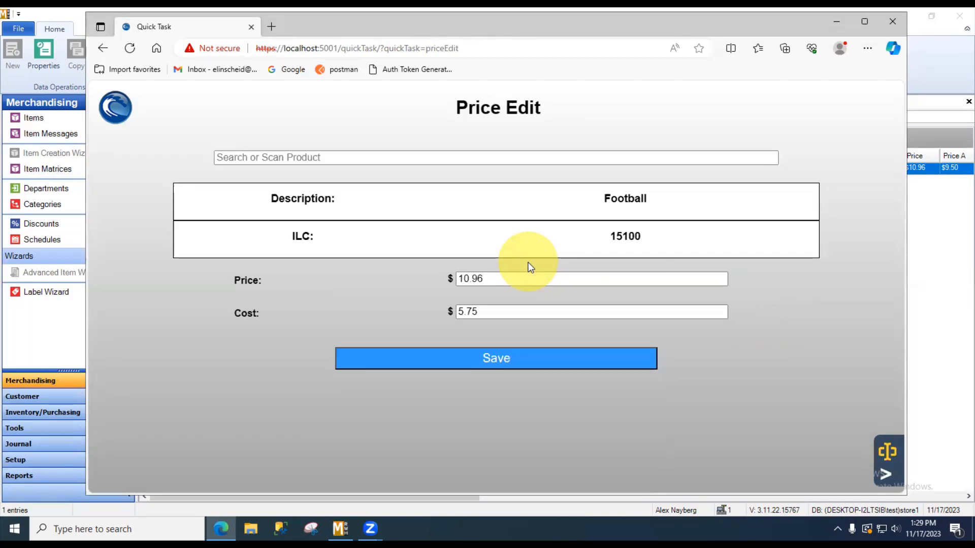
{"action": "left_click", "coordinate": [501, 279]}
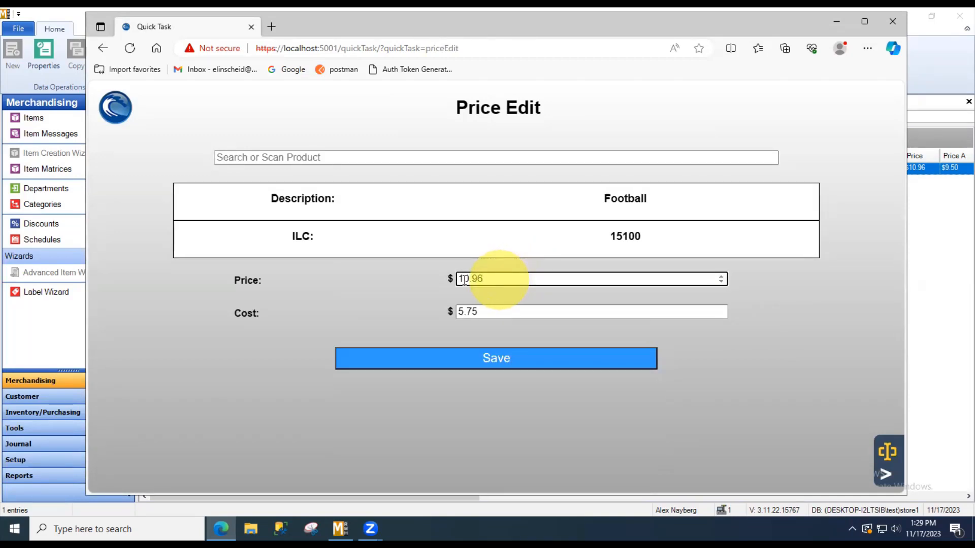
{"action": "left_click_drag", "start_coordinate": [498, 278], "coordinate": [358, 303]}
{"action": "type", "text": "12.00"}
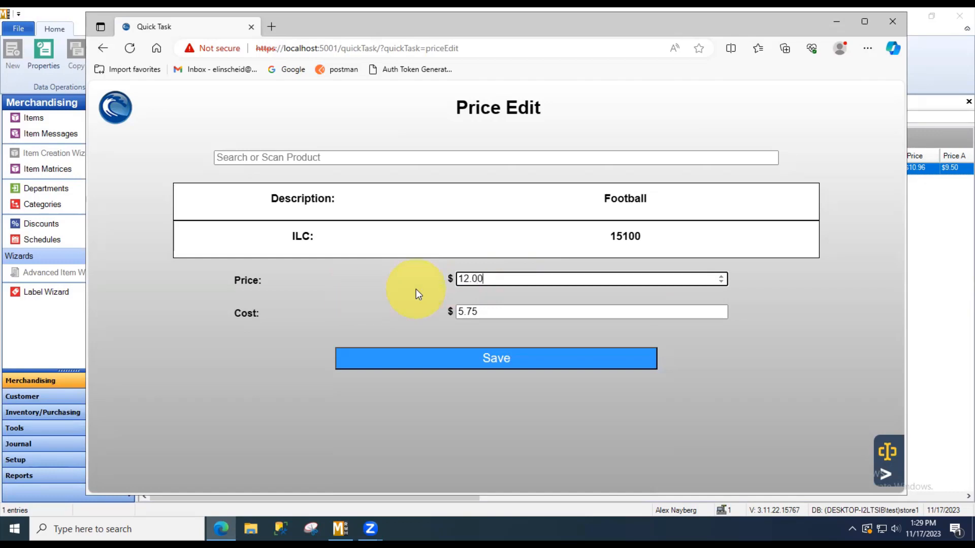
{"action": "left_click", "coordinate": [498, 362]}
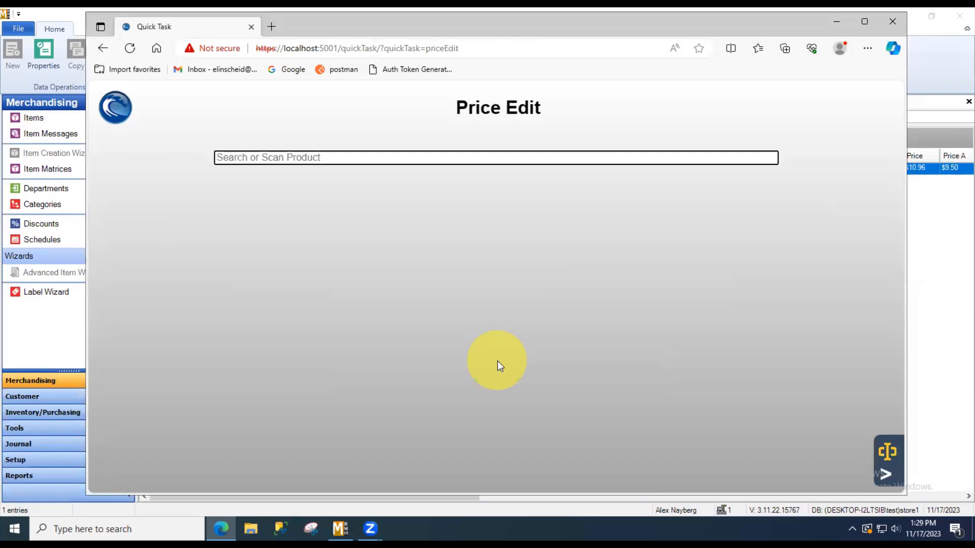
Step: Leave the quick tasks for the lists page and look up product 15100 in Product Lookup to check its price
{"action": "left_click", "coordinate": [888, 482]}
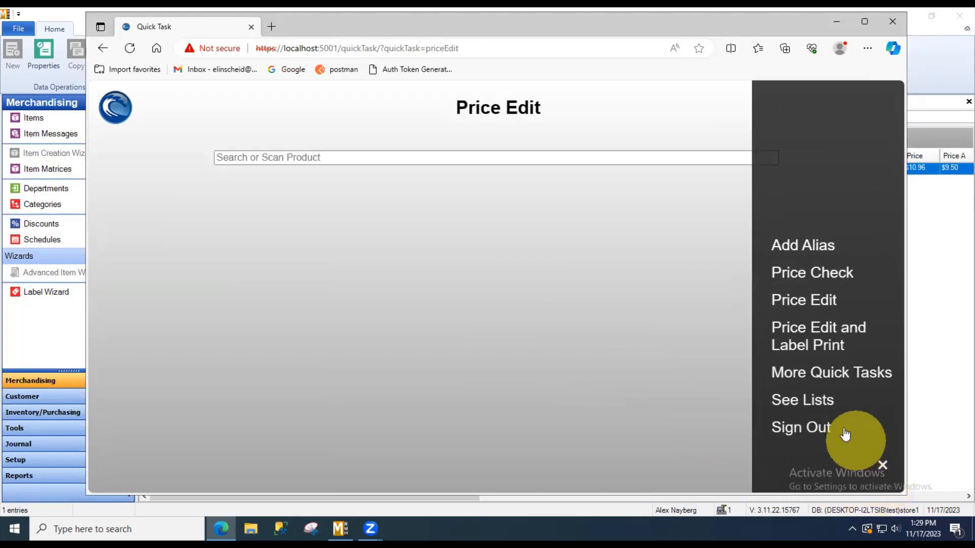
{"action": "left_click", "coordinate": [831, 401]}
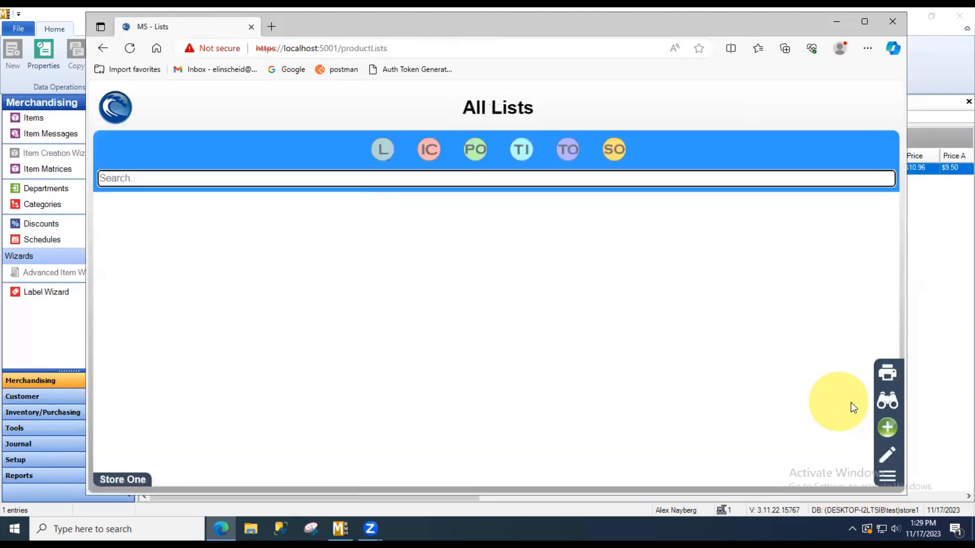
{"action": "left_click", "coordinate": [887, 401]}
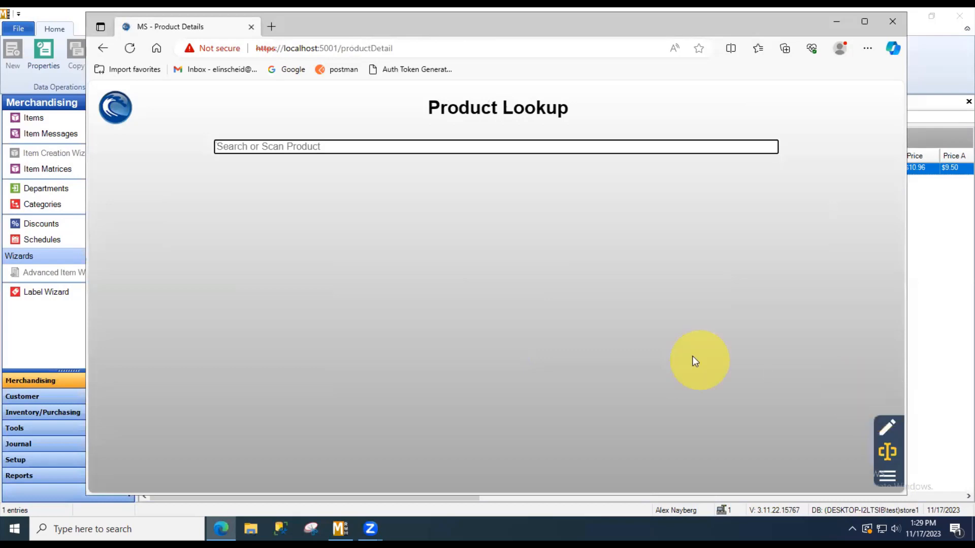
{"action": "type", "text": "15100"}
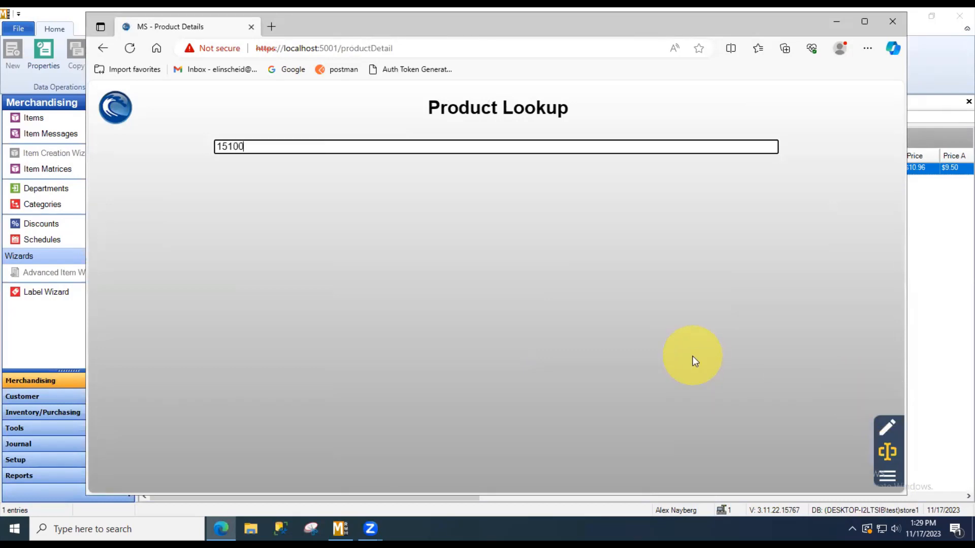
{"action": "key", "text": "Return"}
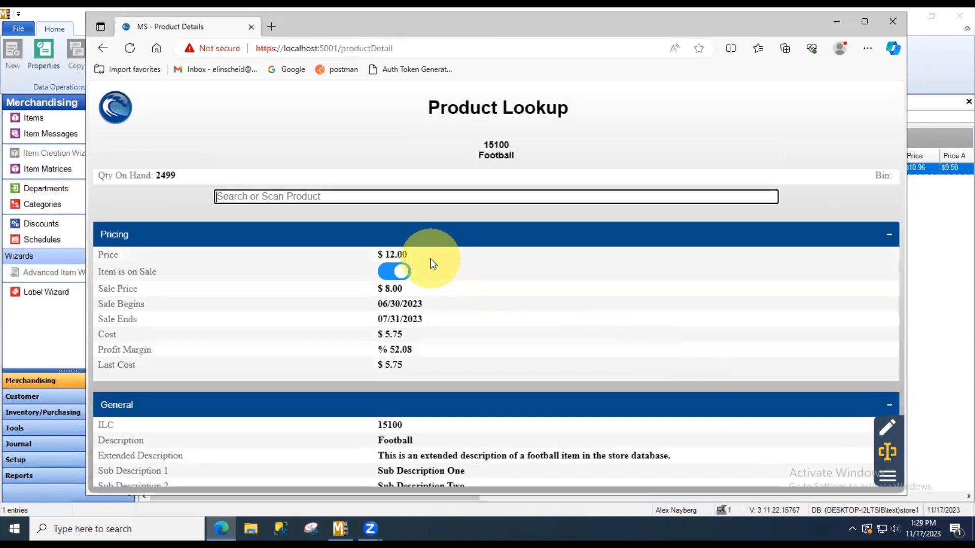
Step: Switch to Retail Management Hero Store Manager, refresh the item list and open item 15100 to check its price
{"action": "left_click", "coordinate": [56, 355]}
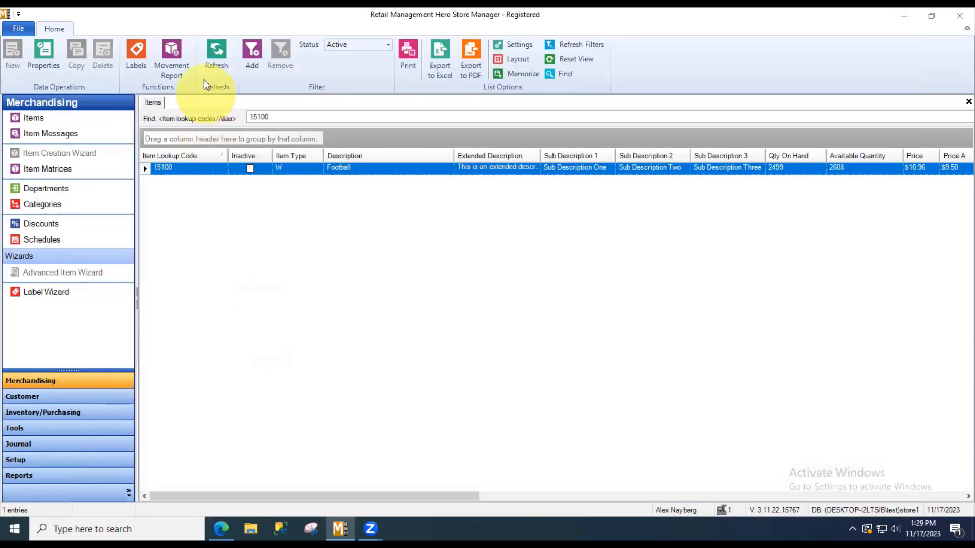
{"action": "left_click", "coordinate": [215, 54]}
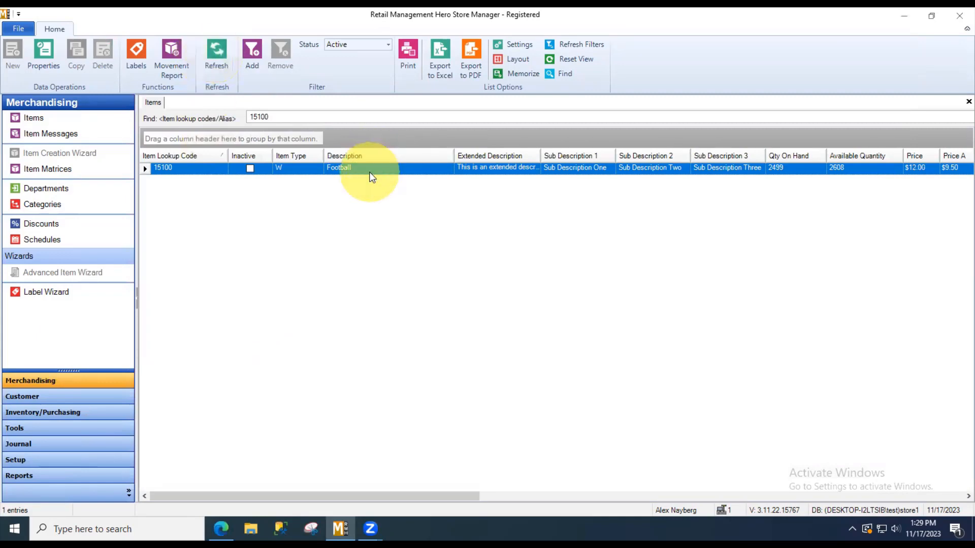
{"action": "double_click", "coordinate": [369, 172]}
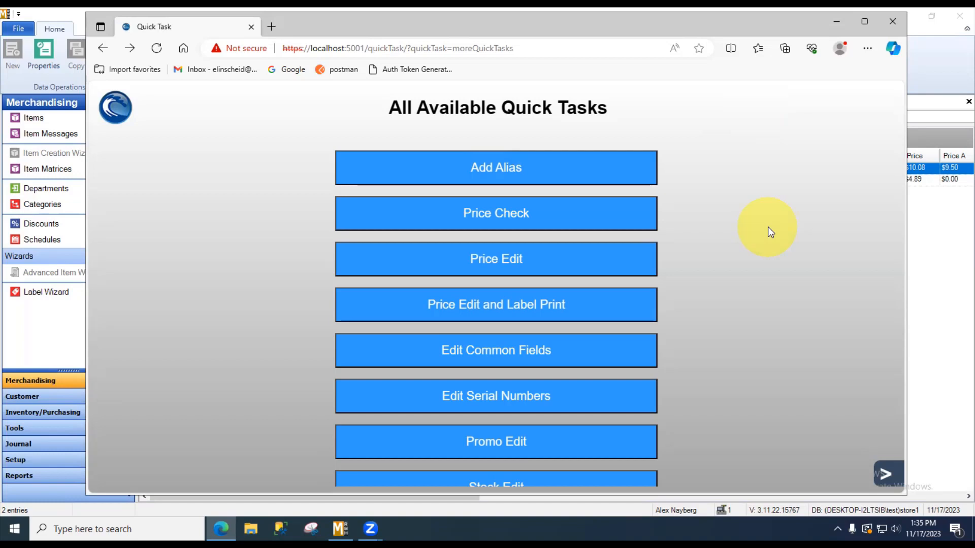
Step: Use the Price Edit and Label Print quick task to set product 15110's price to 11.00, saving it without printing a label
{"action": "left_click", "coordinate": [532, 308]}
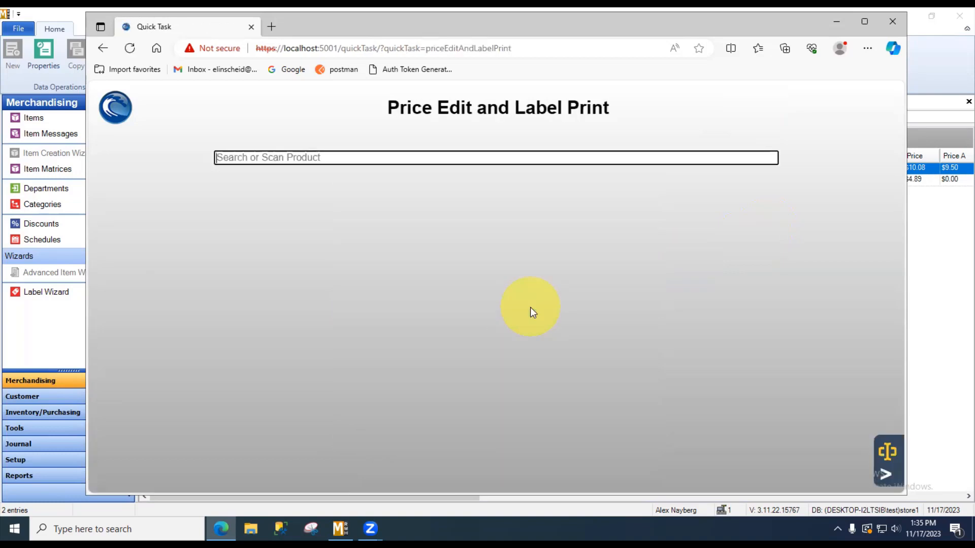
{"action": "type", "text": "151"}
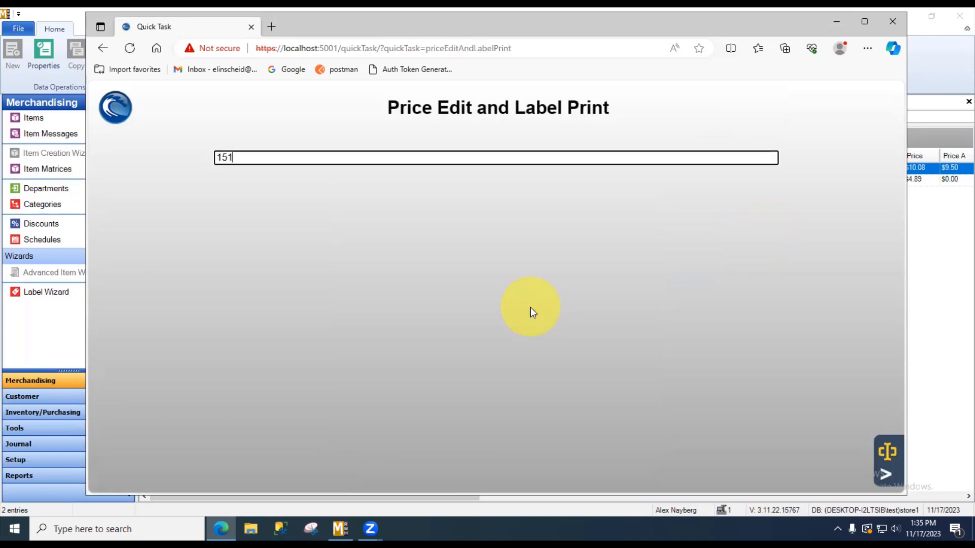
{"action": "type", "text": "10"}
{"action": "key", "text": "Return"}
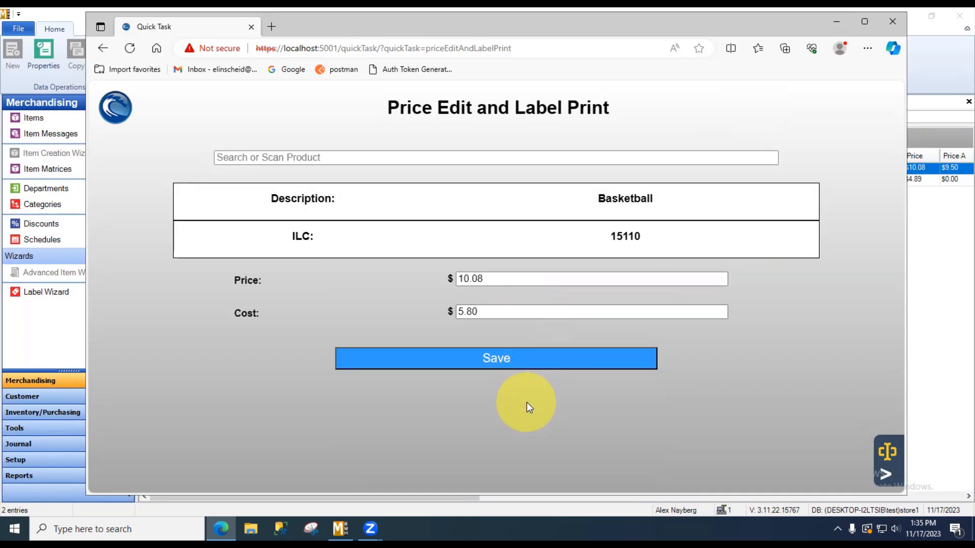
{"action": "left_click", "coordinate": [498, 285]}
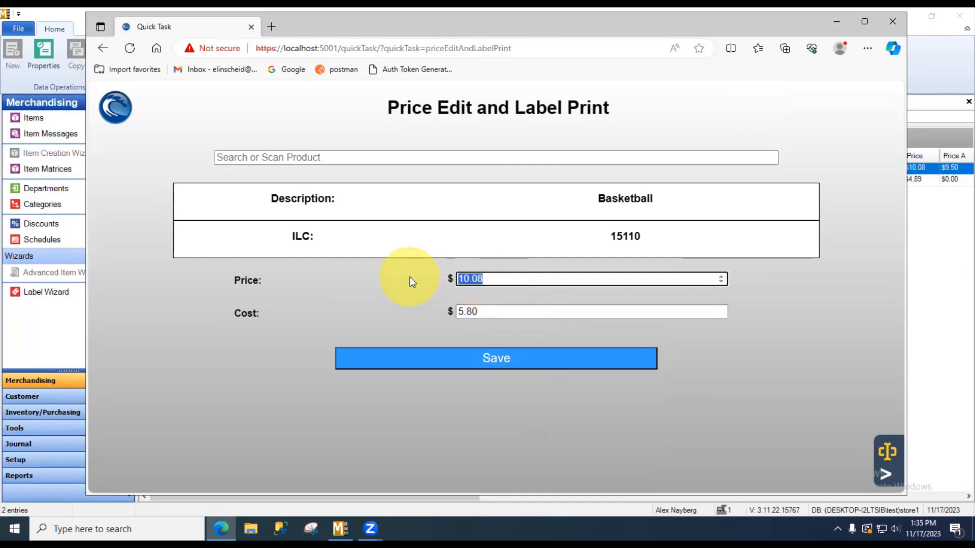
{"action": "type", "text": "11.00"}
{"action": "left_click", "coordinate": [500, 362]}
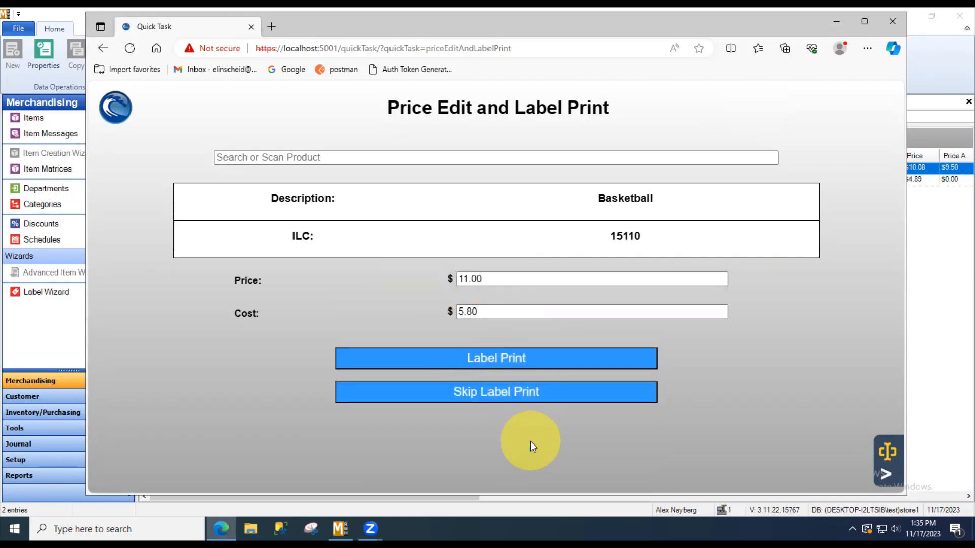
{"action": "left_click", "coordinate": [496, 394]}
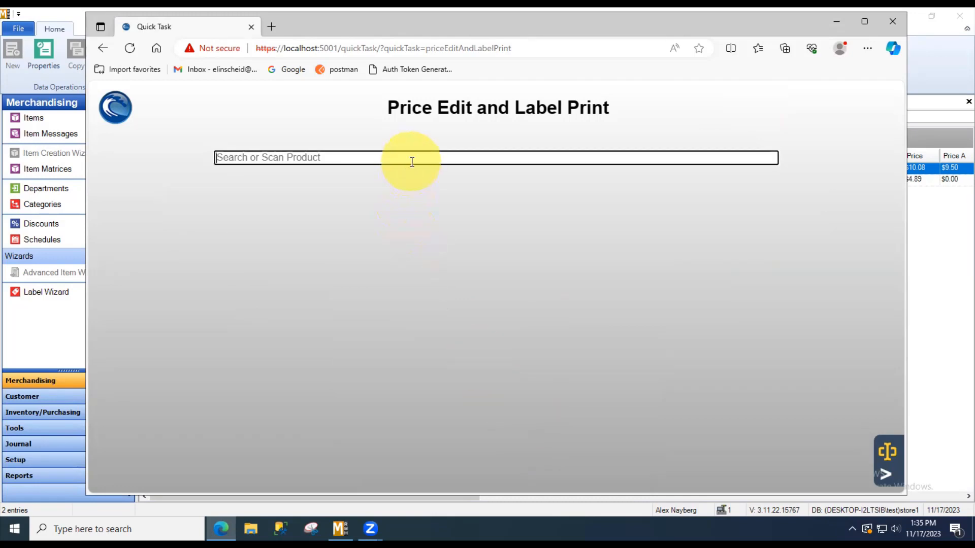
Step: Load product 15110 again in the same task, save it and proceed to label printing to view the available label templates
{"action": "type", "text": "151"}
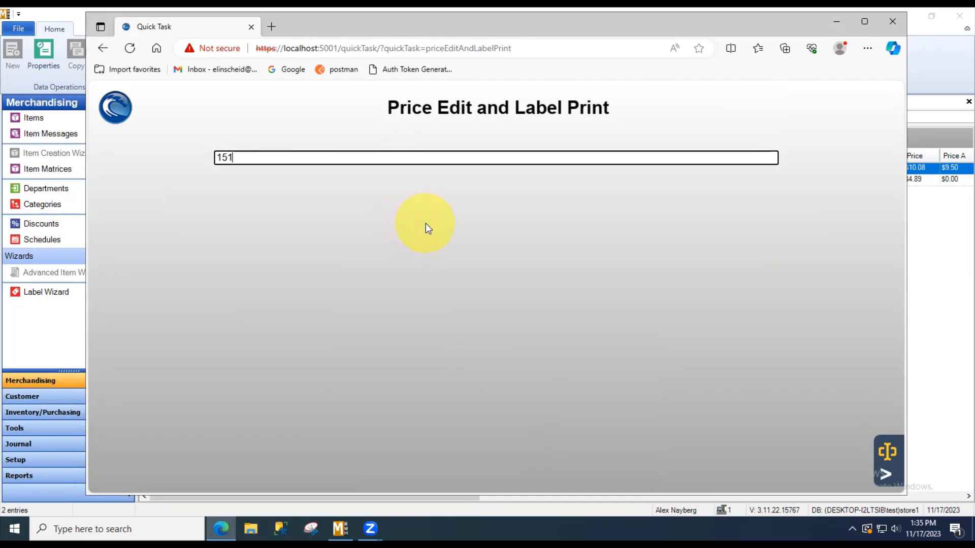
{"action": "type", "text": "10"}
{"action": "key", "text": "Return"}
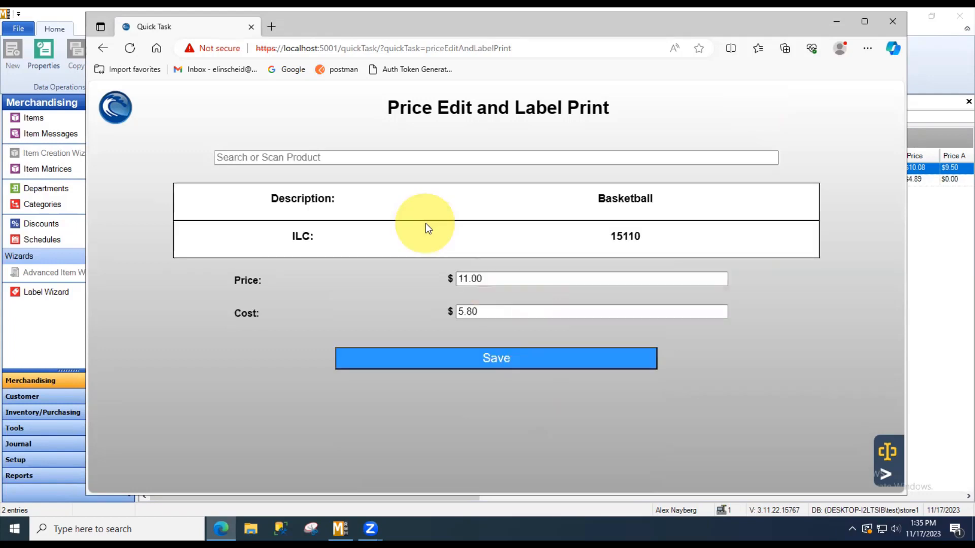
{"action": "left_click", "coordinate": [483, 361]}
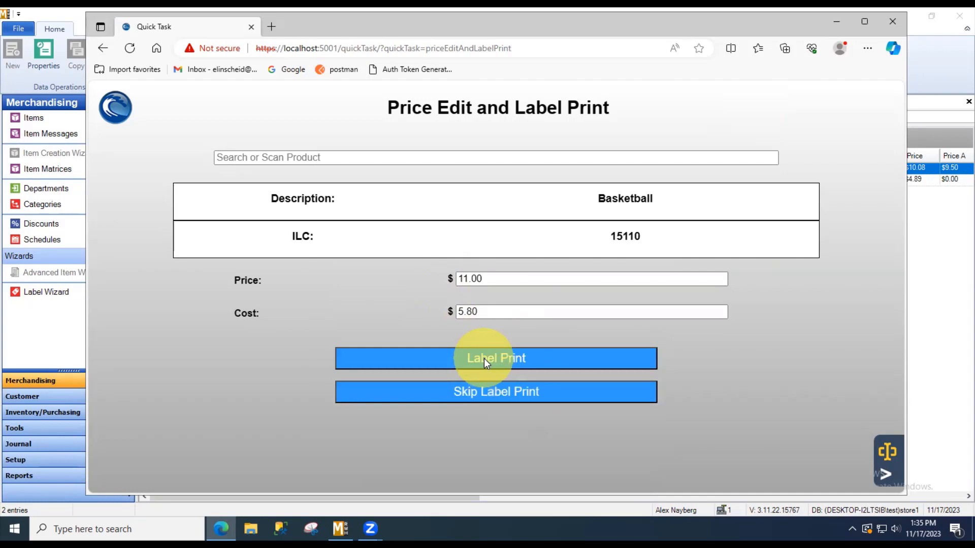
{"action": "left_click", "coordinate": [554, 366]}
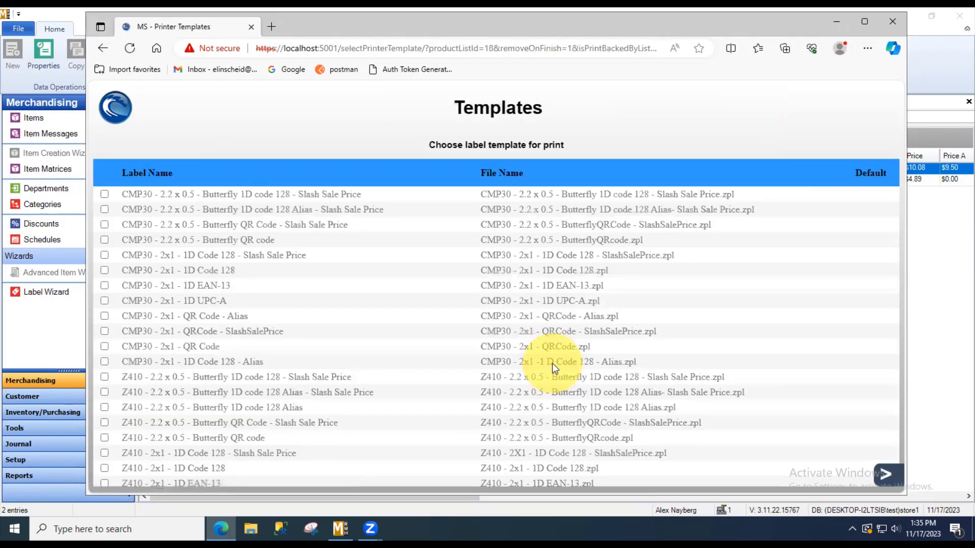
{"action": "left_click", "coordinate": [885, 474]}
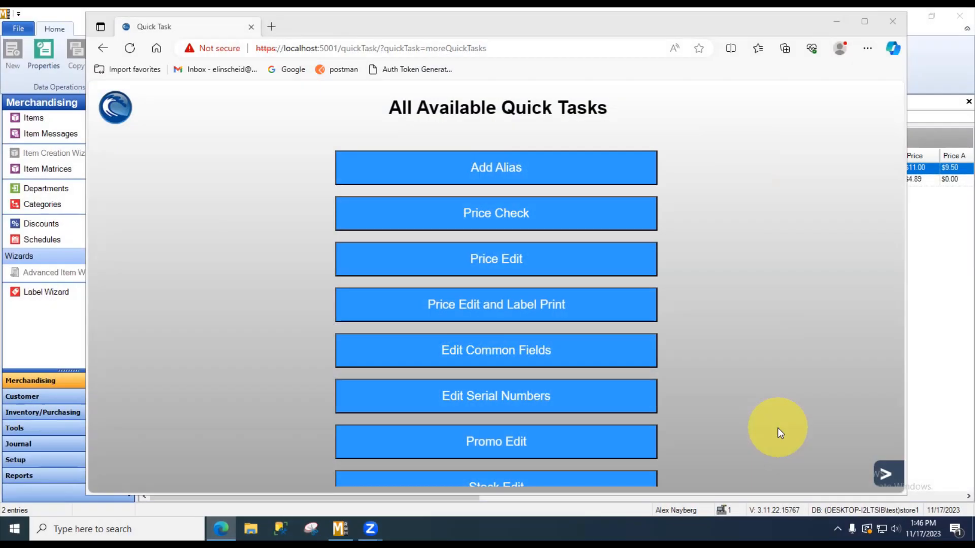
Step: Load product 15110 in the Edit Common Fields quick task and switch Food Stampable on and back off
{"action": "left_click", "coordinate": [503, 357]}
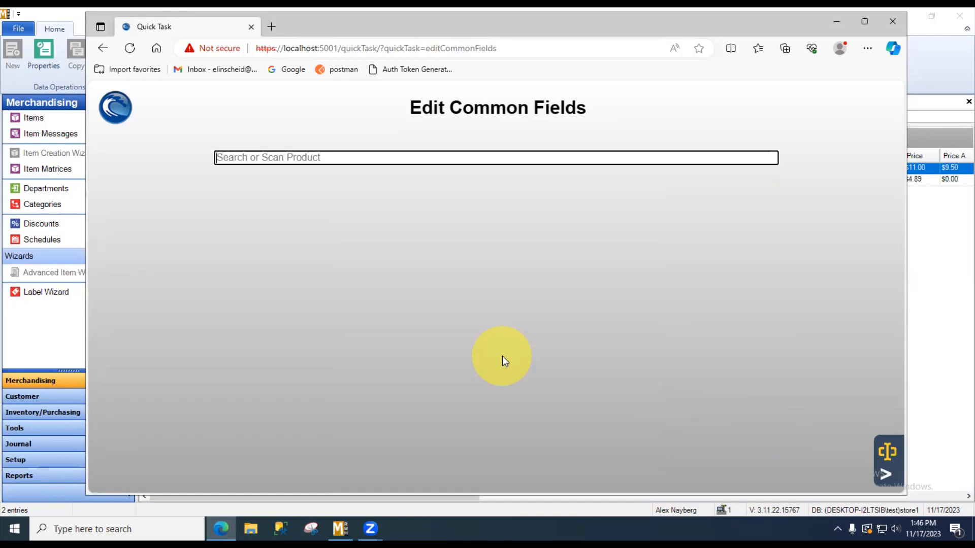
{"action": "type", "text": "15110"}
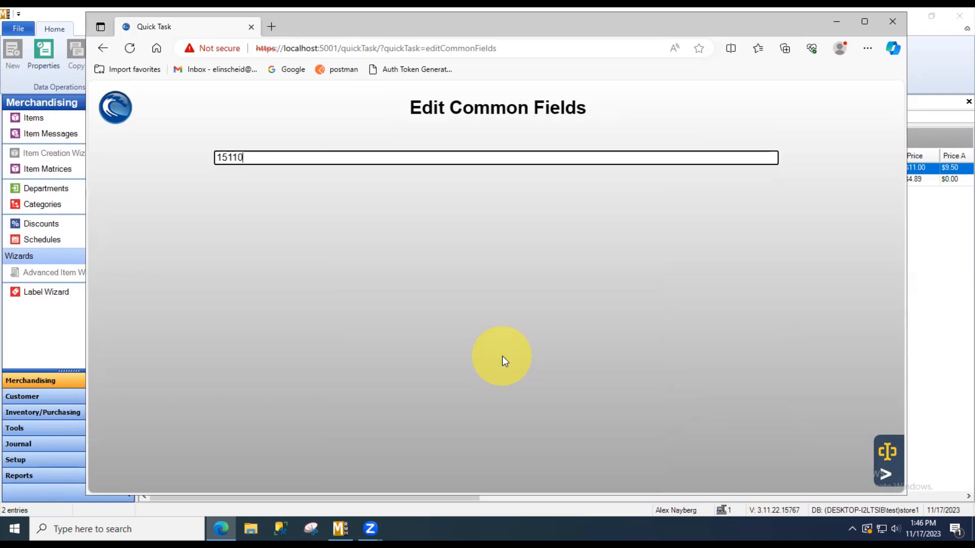
{"action": "key", "text": "Return"}
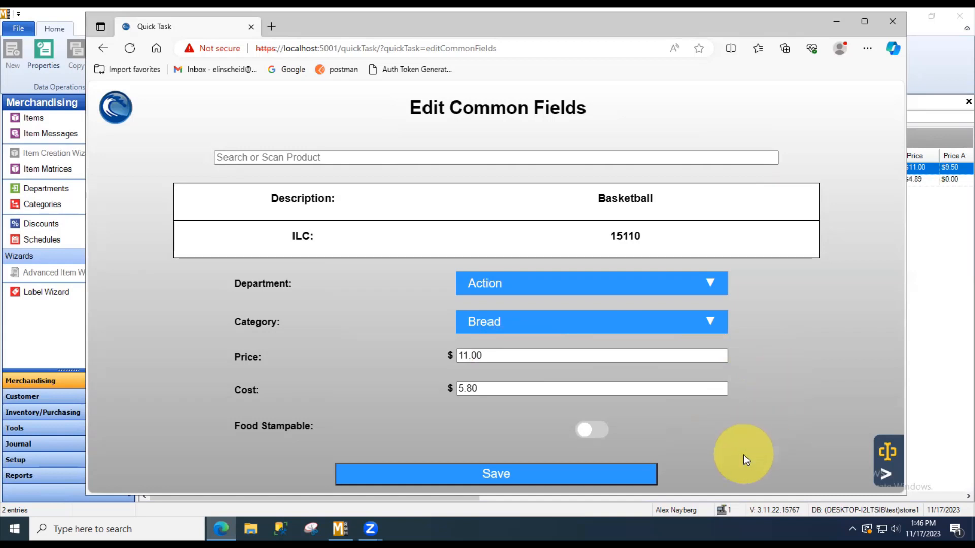
{"action": "left_click", "coordinate": [592, 430]}
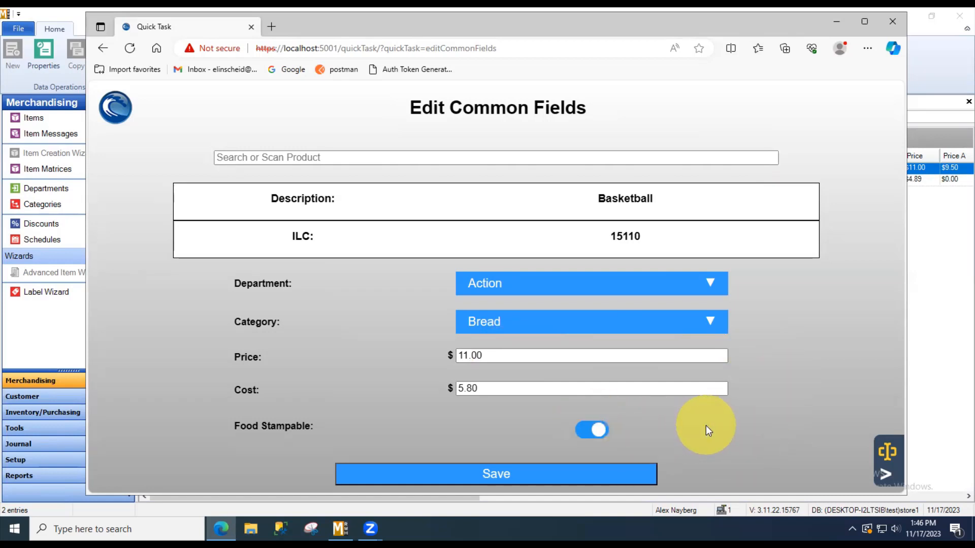
{"action": "left_click", "coordinate": [593, 431]}
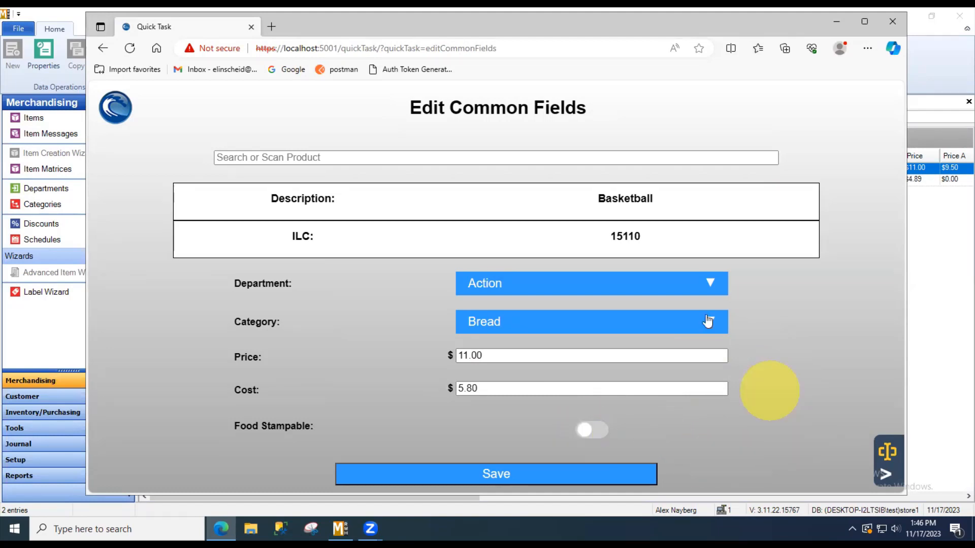
Step: Set the product's department to Sporting Goods and its category to Sports, and save without printing a label
{"action": "left_click", "coordinate": [682, 292]}
{"action": "type", "text": "sporting"}
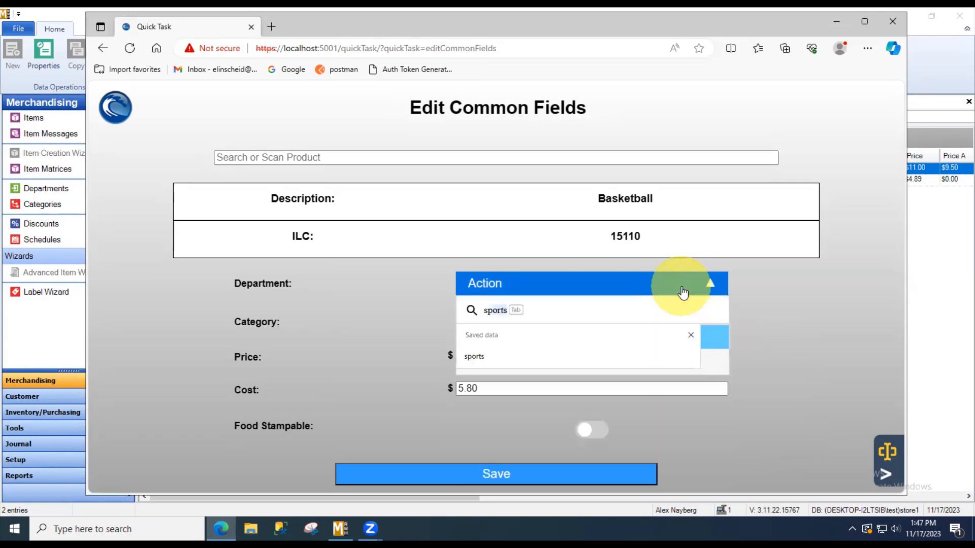
{"action": "key", "text": "Return"}
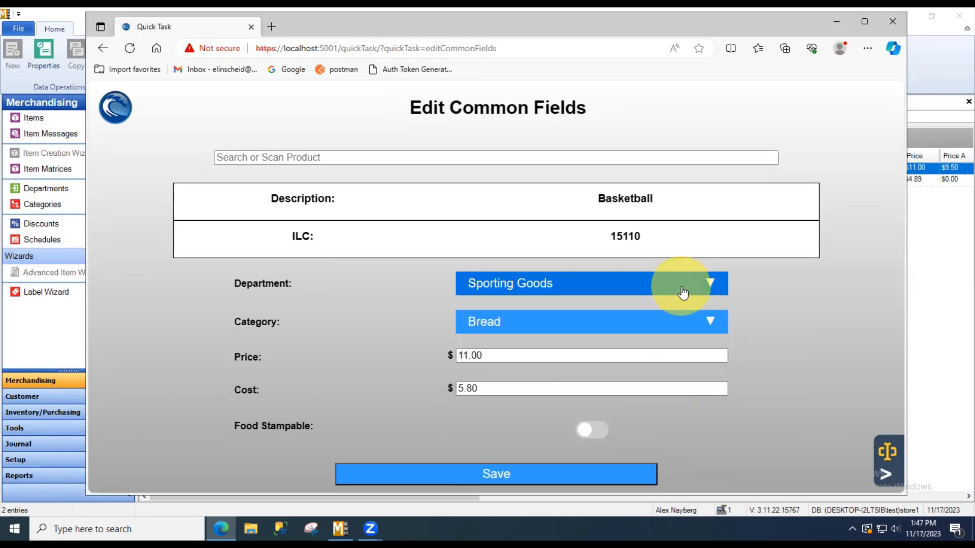
{"action": "left_click", "coordinate": [710, 323]}
{"action": "type", "text": "sports"}
{"action": "key", "text": "Return"}
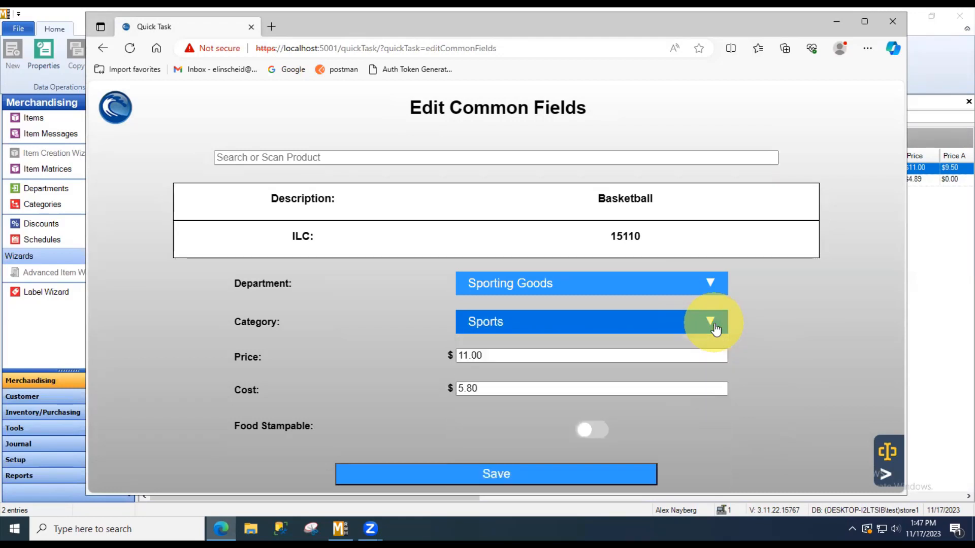
{"action": "left_click", "coordinate": [623, 477]}
{"action": "scroll", "coordinate": [763, 422], "scroll_direction": "down", "scroll_amount": 2}
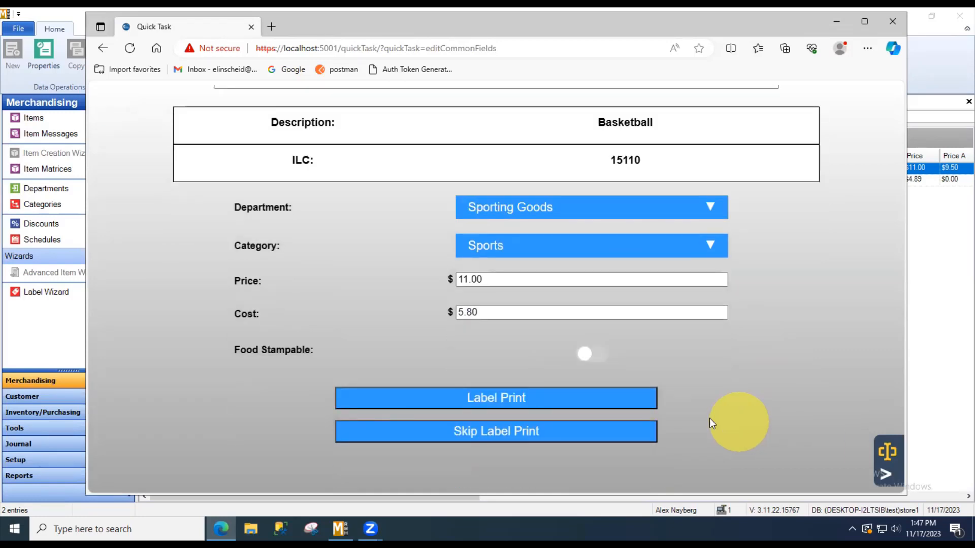
{"action": "left_click", "coordinate": [621, 433]}
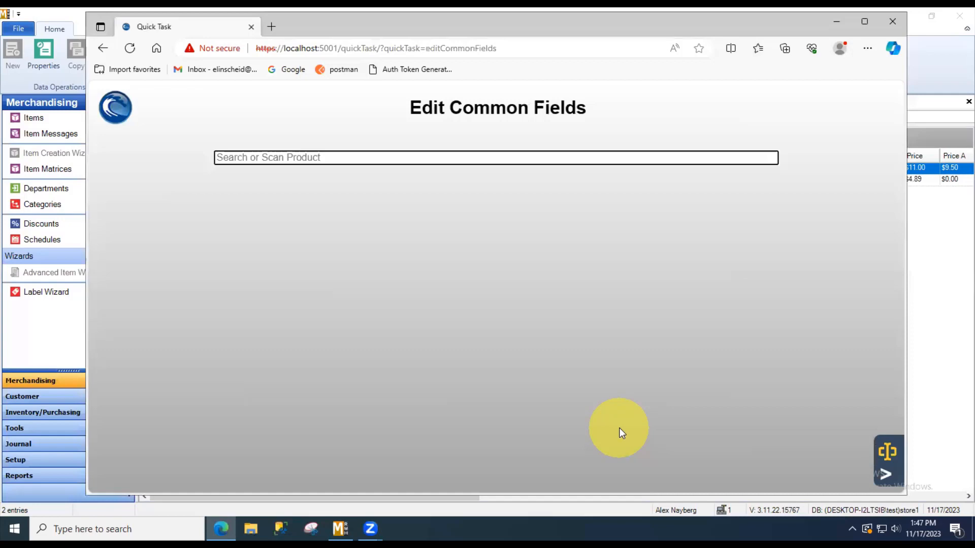
Step: Go to the lists page and look up product 15110 in Product Lookup to check its department and category
{"action": "left_click", "coordinate": [889, 475]}
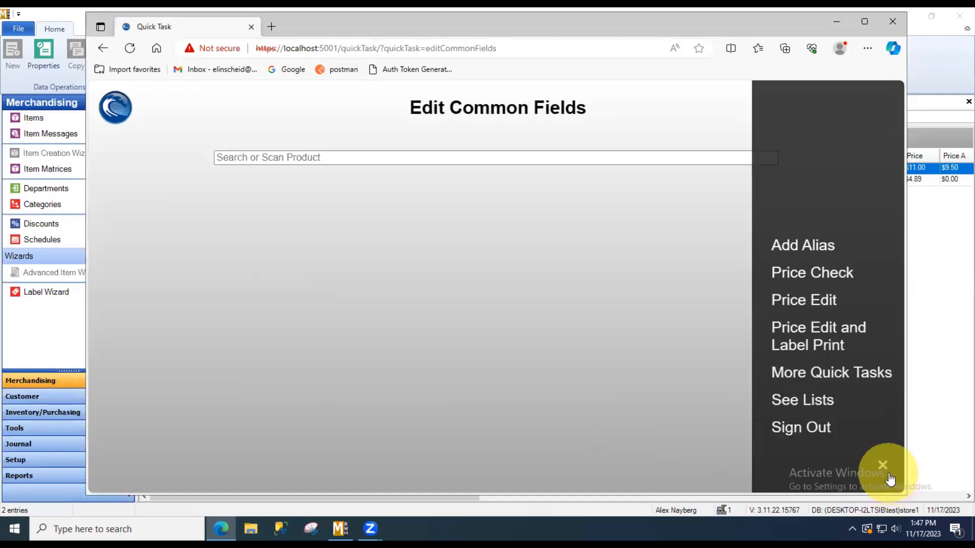
{"action": "left_click", "coordinate": [799, 399]}
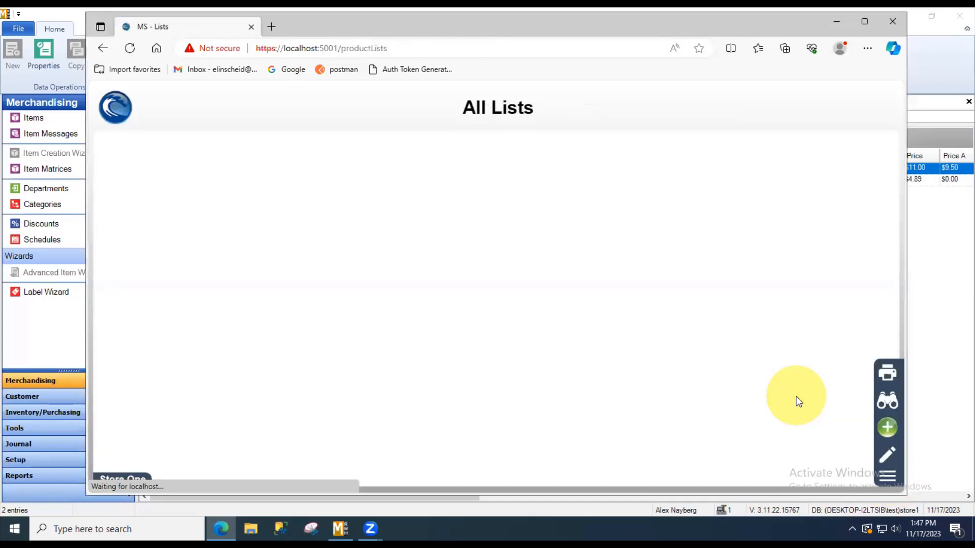
{"action": "left_click", "coordinate": [890, 399]}
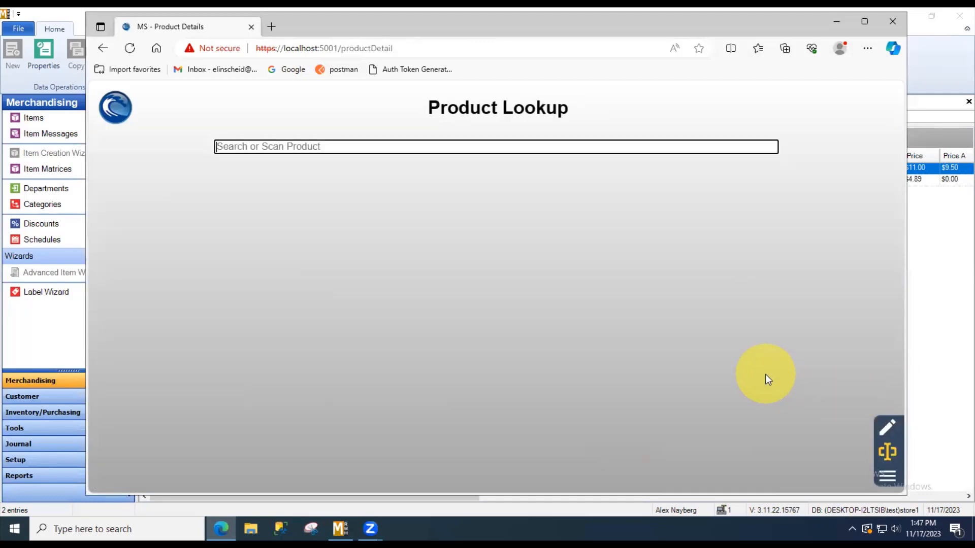
{"action": "type", "text": "1511"}
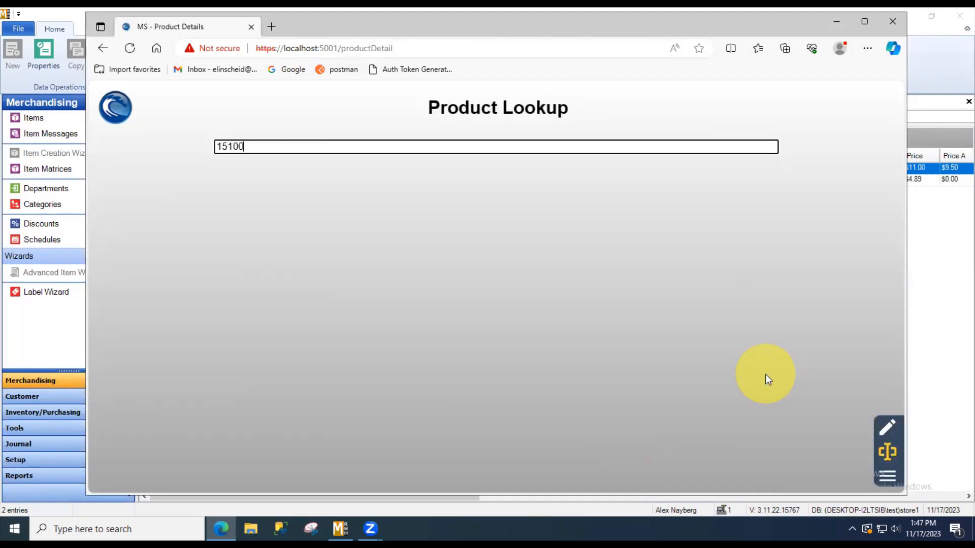
{"action": "type", "text": "0"}
{"action": "key", "text": "Return"}
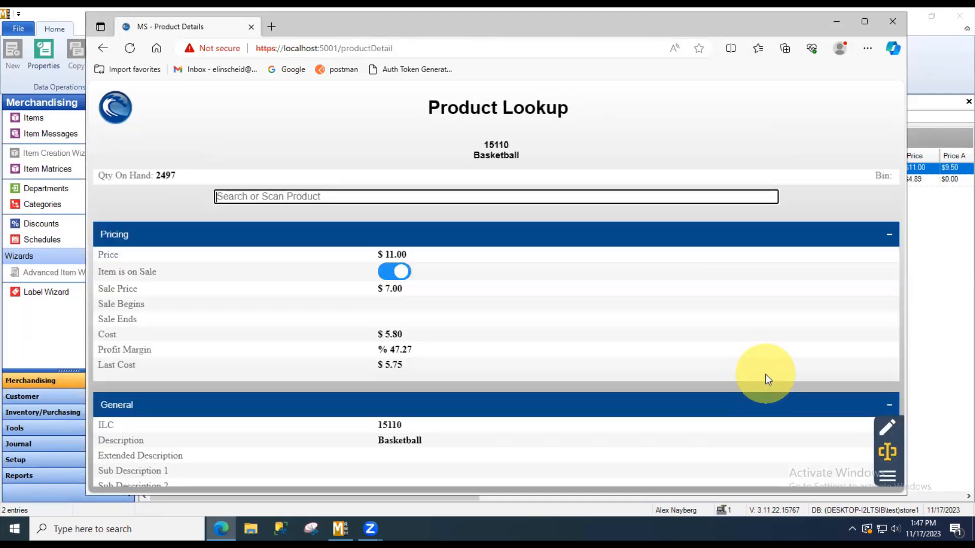
{"action": "scroll", "coordinate": [768, 380], "scroll_direction": "down", "scroll_amount": 3}
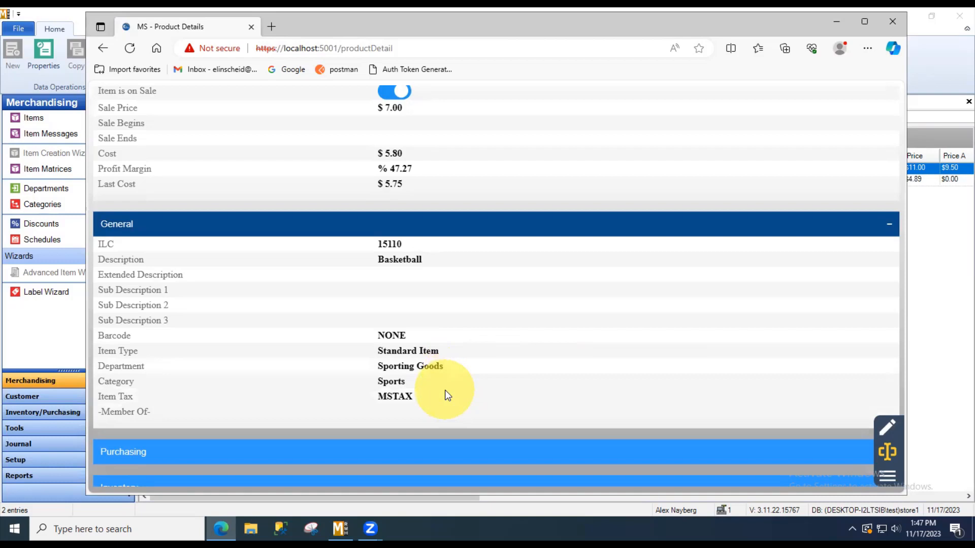
Step: Switch to Retail Management Hero Store Manager and open item 15110 to check its department and category
{"action": "left_click", "coordinate": [49, 348]}
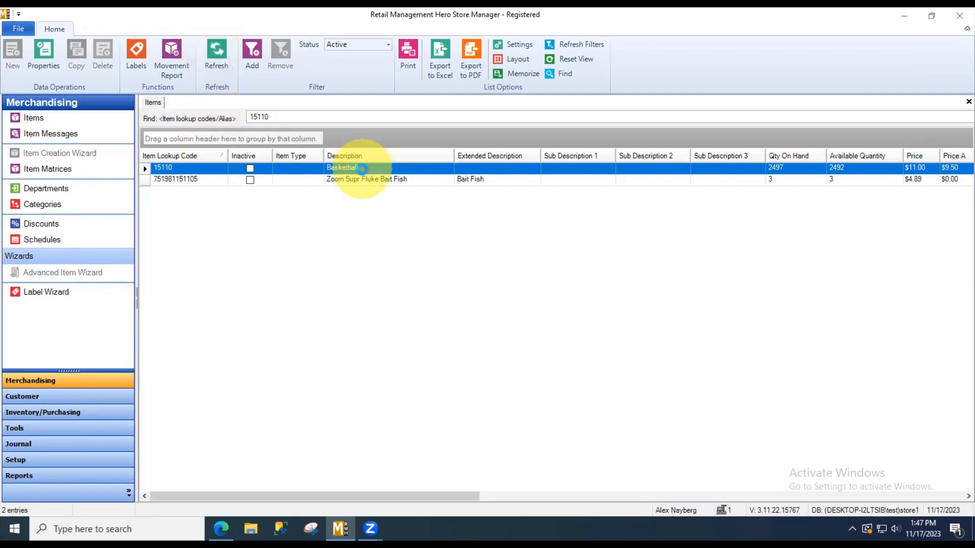
{"action": "double_click", "coordinate": [362, 168]}
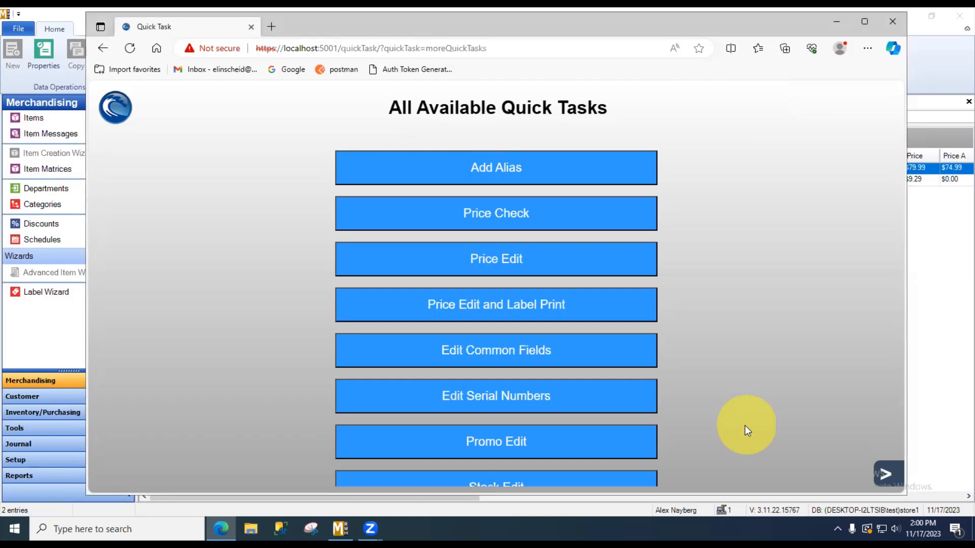
Step: Load product 15001 in the Edit Serial Numbers quick task and delete serial number 555999555
{"action": "left_click", "coordinate": [560, 398]}
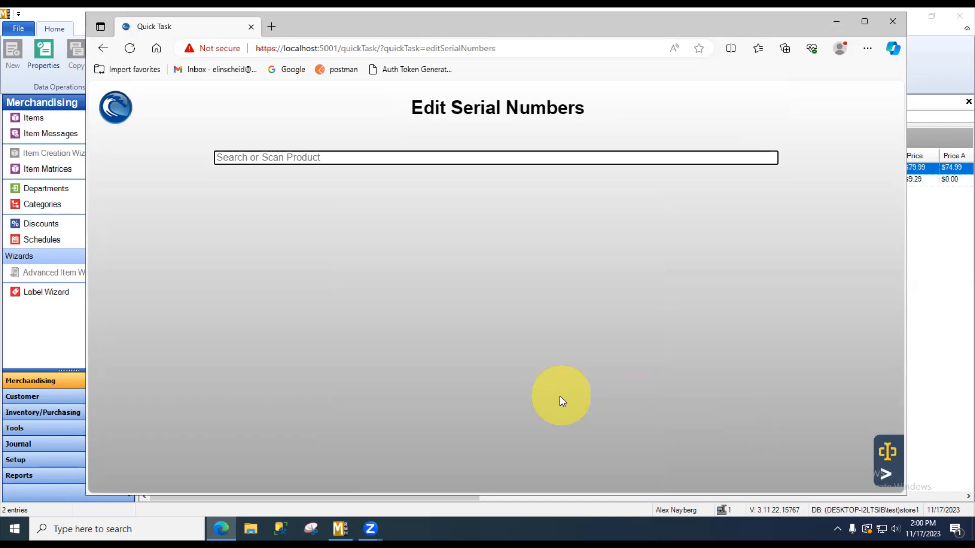
{"action": "type", "text": "15001"}
{"action": "key", "text": "Return"}
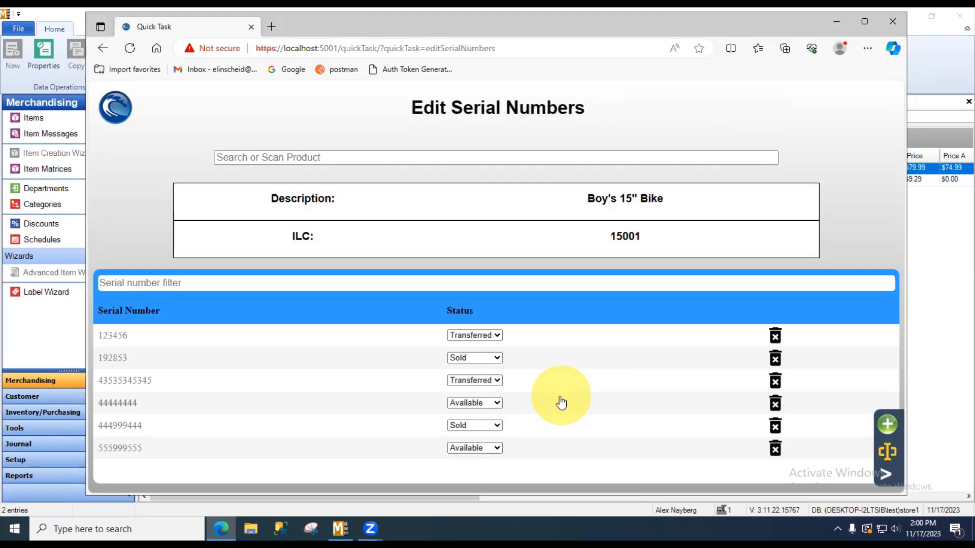
{"action": "left_click", "coordinate": [776, 450]}
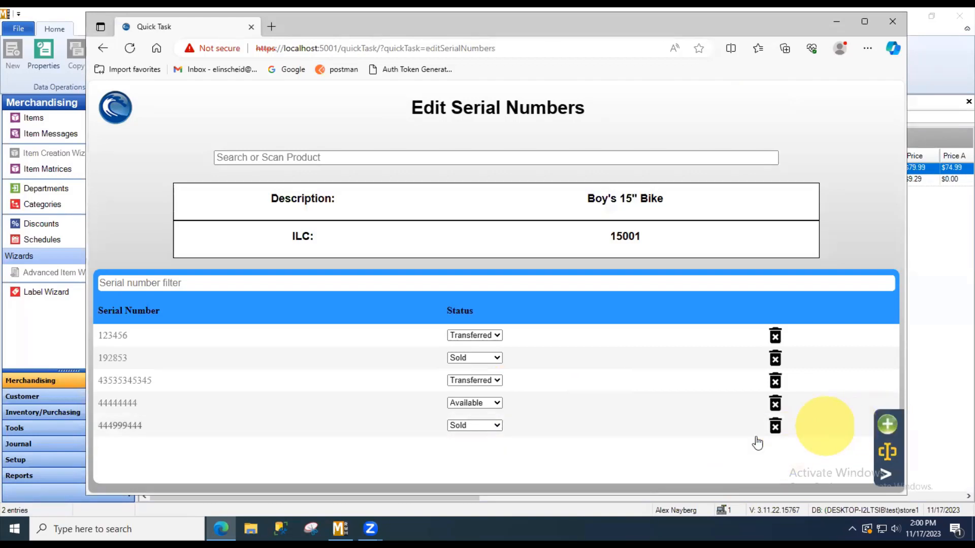
Step: Review the status choices for serial number 44444444, add available serial number 55555555 to product 15001, and leave for the lists page
{"action": "left_click", "coordinate": [497, 403]}
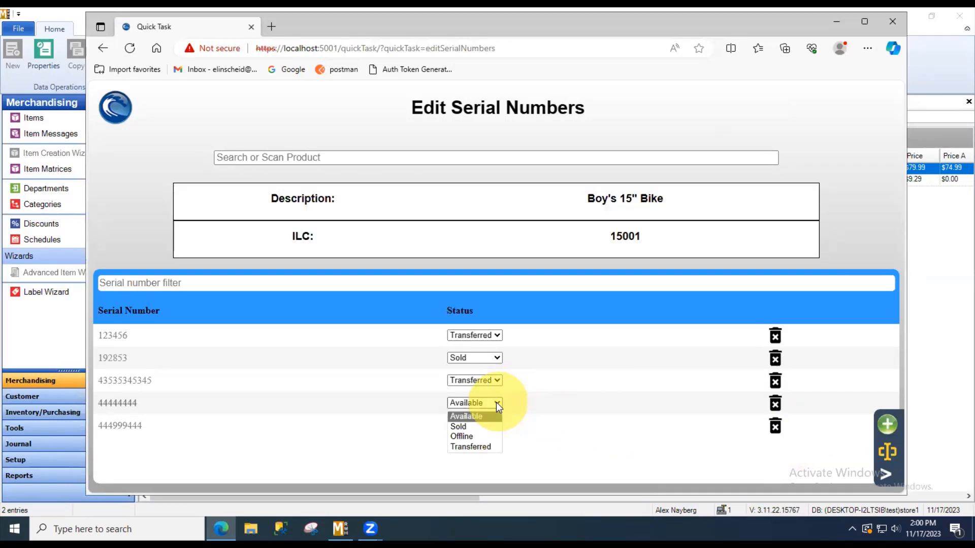
{"action": "left_click", "coordinate": [562, 465]}
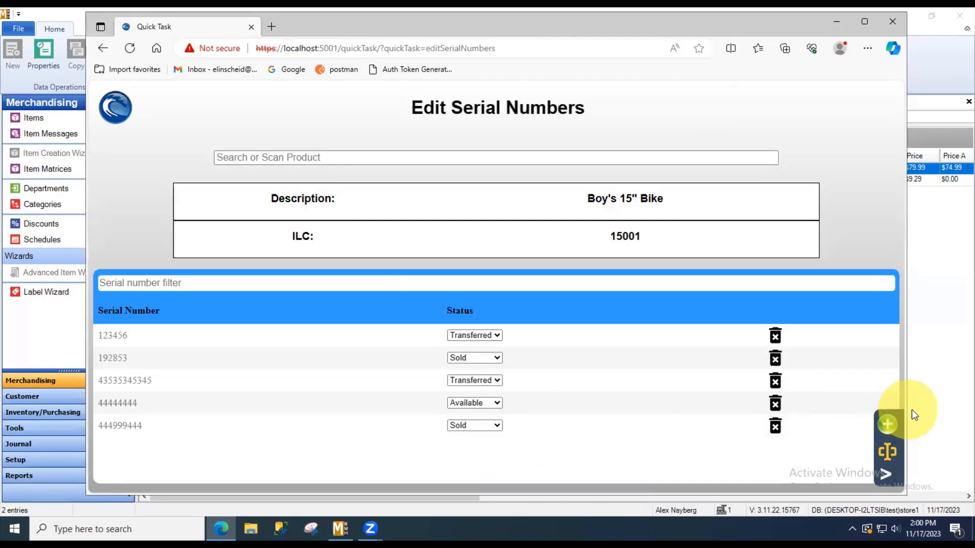
{"action": "left_click", "coordinate": [887, 425]}
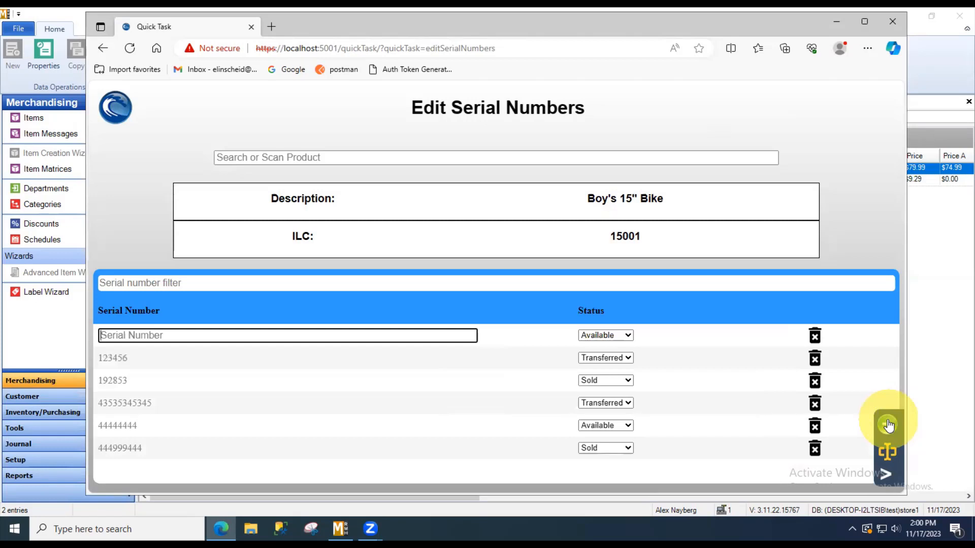
{"action": "type", "text": "55555555"}
{"action": "left_click", "coordinate": [888, 425]}
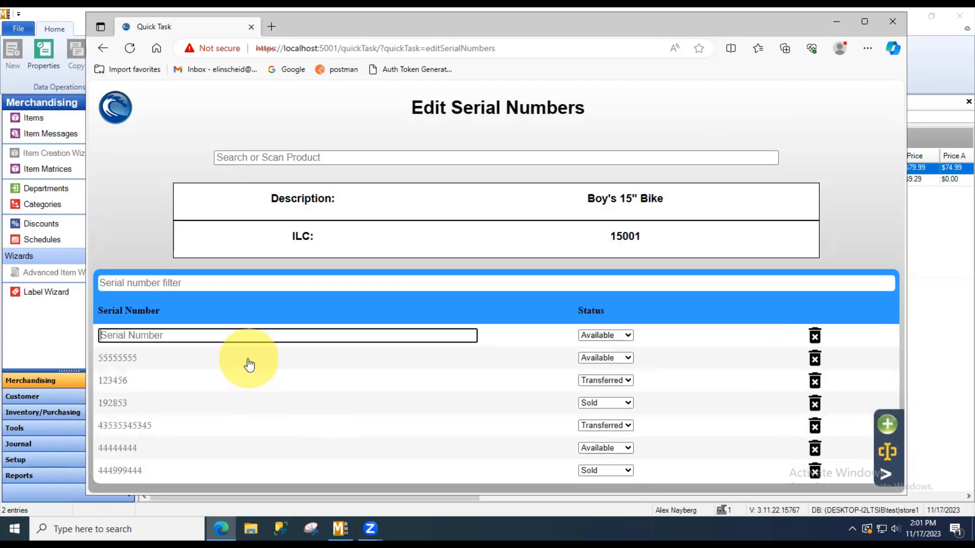
{"action": "left_click", "coordinate": [885, 477]}
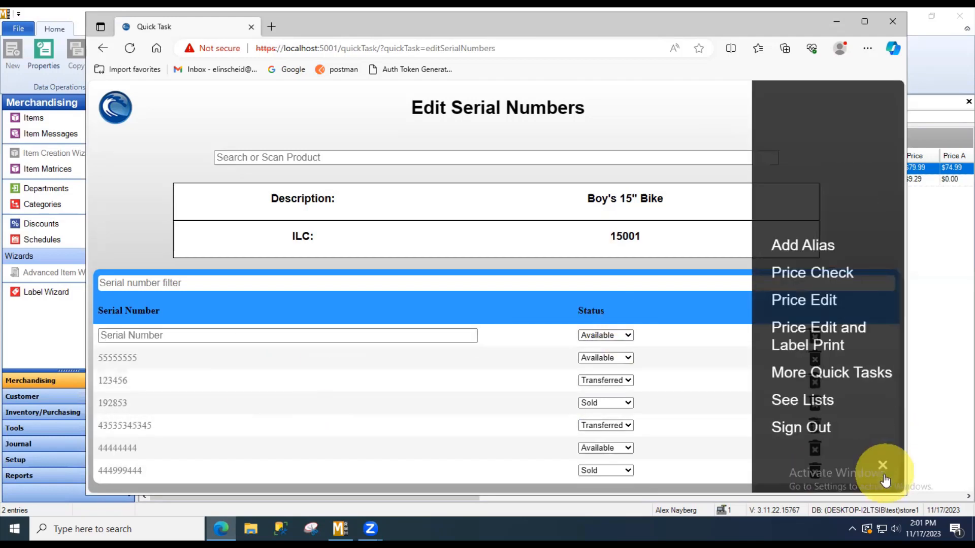
{"action": "left_click", "coordinate": [802, 401]}
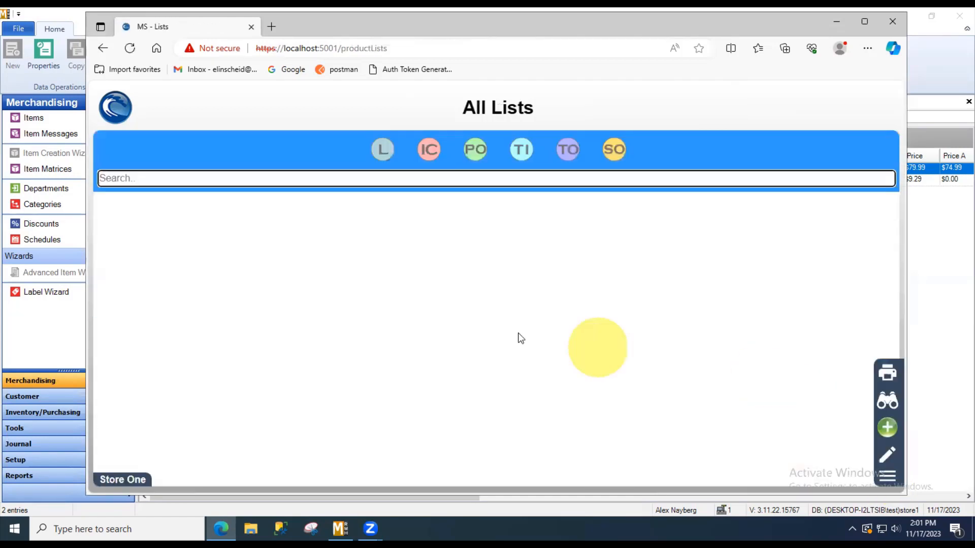
Step: Switch to Retail Management Hero Store Manager, refresh the items, and open item 15001 to check serial number 55555555
{"action": "left_click", "coordinate": [26, 359]}
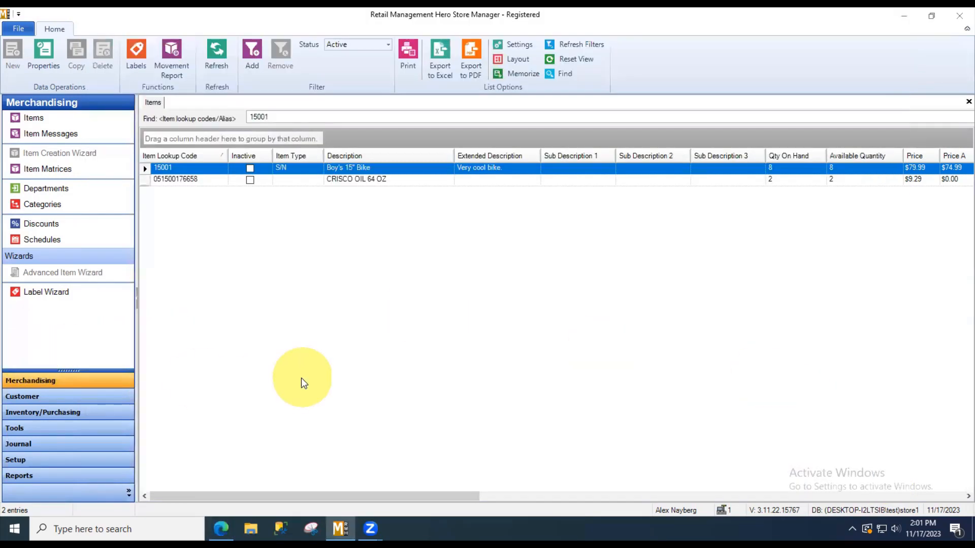
{"action": "left_click", "coordinate": [214, 56]}
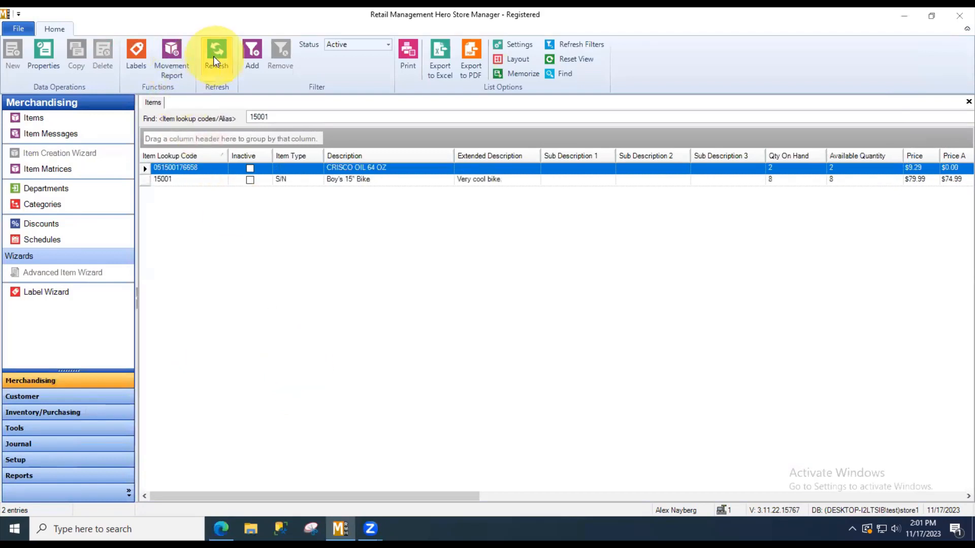
{"action": "double_click", "coordinate": [225, 182]}
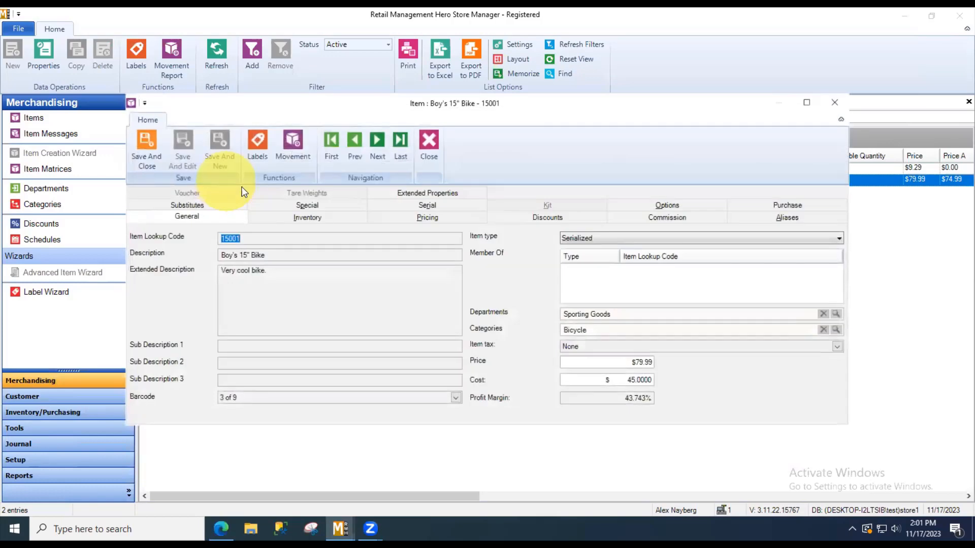
{"action": "left_click", "coordinate": [421, 206]}
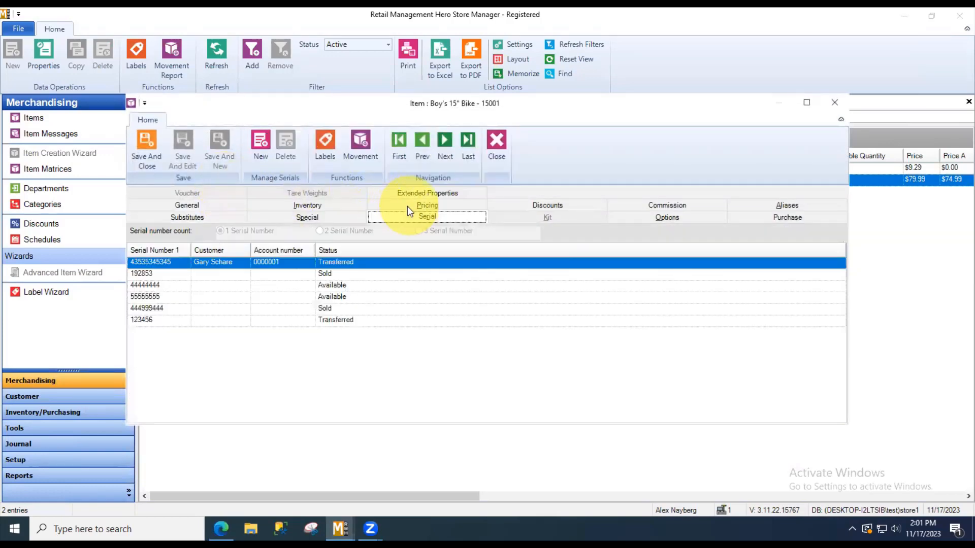
{"action": "left_click", "coordinate": [173, 298]}
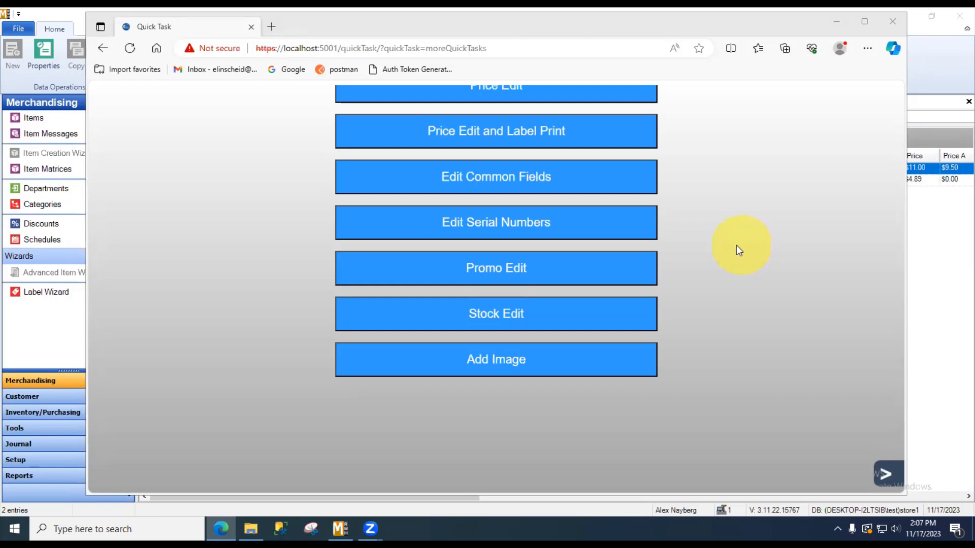
Step: Load product 15110 in the Promo Edit quick task and bring up its sale settings
{"action": "left_click", "coordinate": [506, 276]}
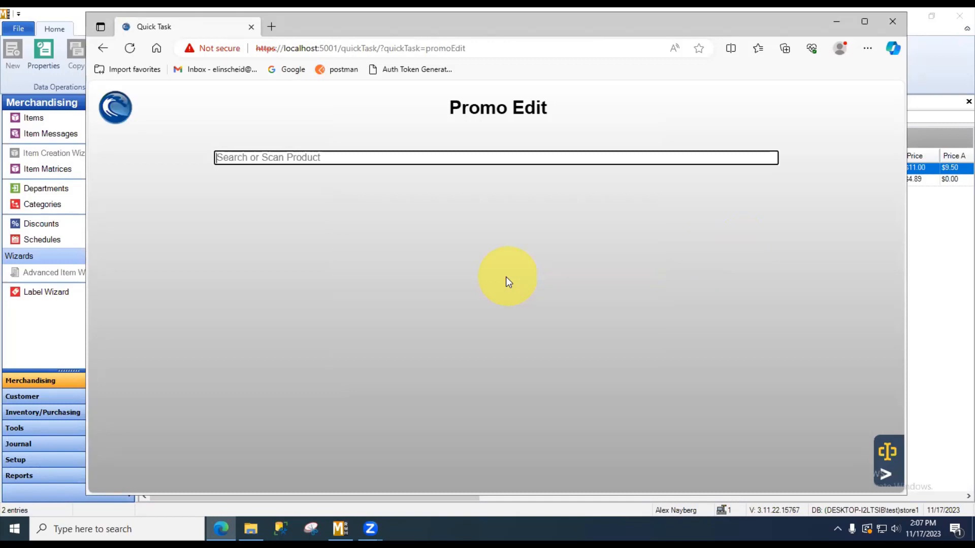
{"action": "type", "text": "15110"}
{"action": "key", "text": "Return"}
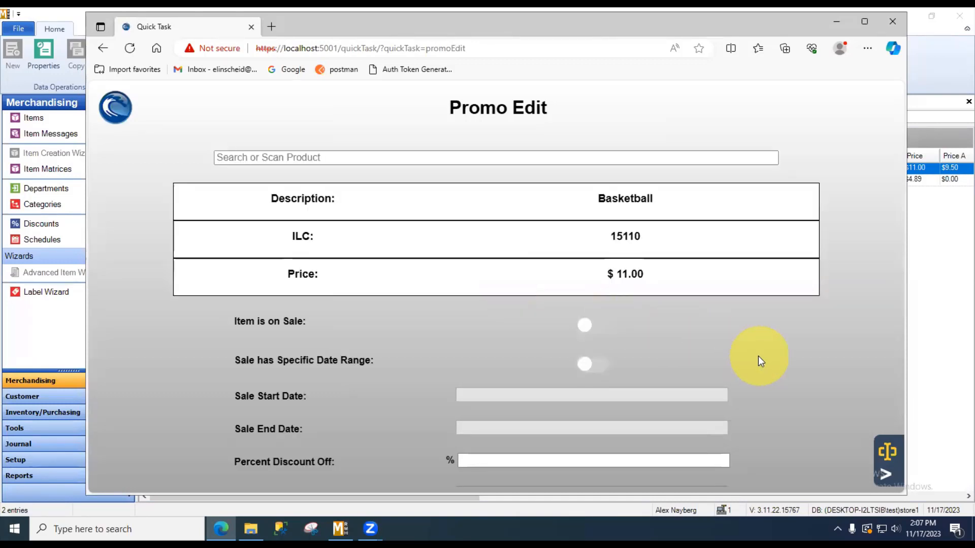
{"action": "scroll", "coordinate": [758, 357], "scroll_direction": "down", "scroll_amount": 1}
{"action": "scroll", "coordinate": [758, 357], "scroll_direction": "down", "scroll_amount": 2}
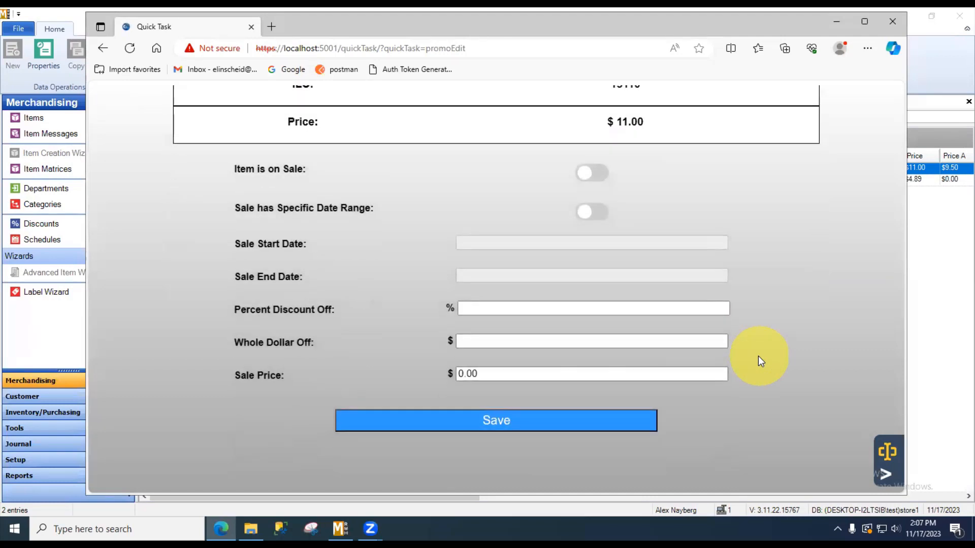
Step: Put the product on sale with a specific date range that ends on 11/30/2023
{"action": "left_click", "coordinate": [591, 175]}
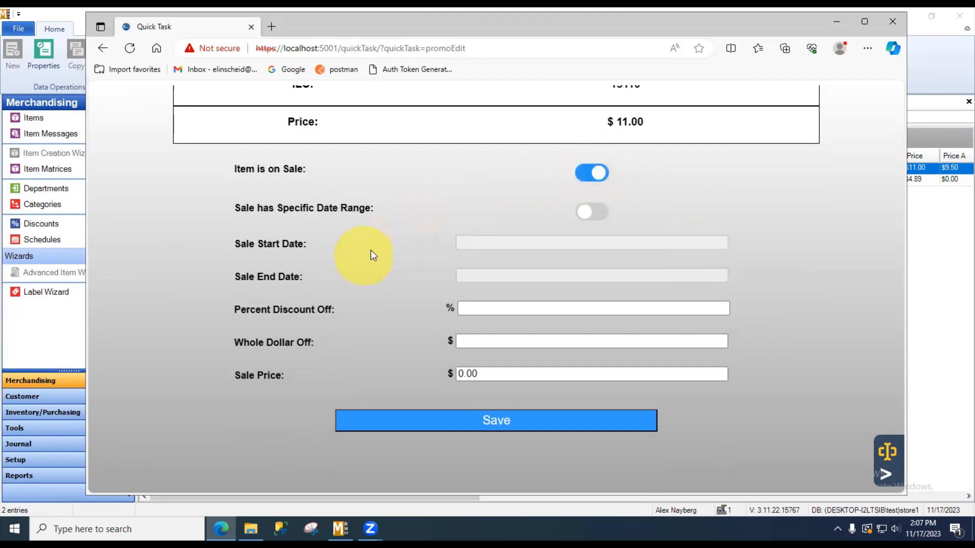
{"action": "left_click", "coordinate": [590, 213]}
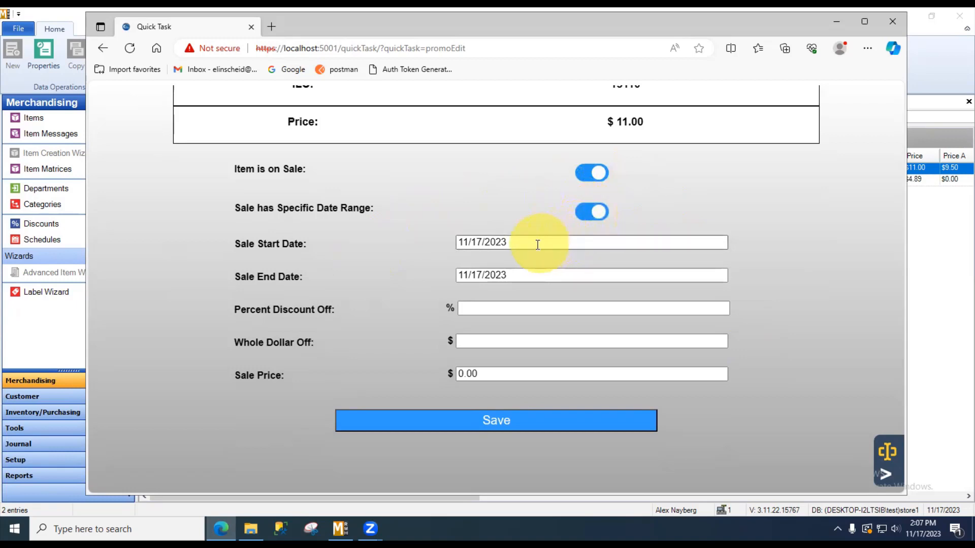
{"action": "left_click", "coordinate": [514, 278]}
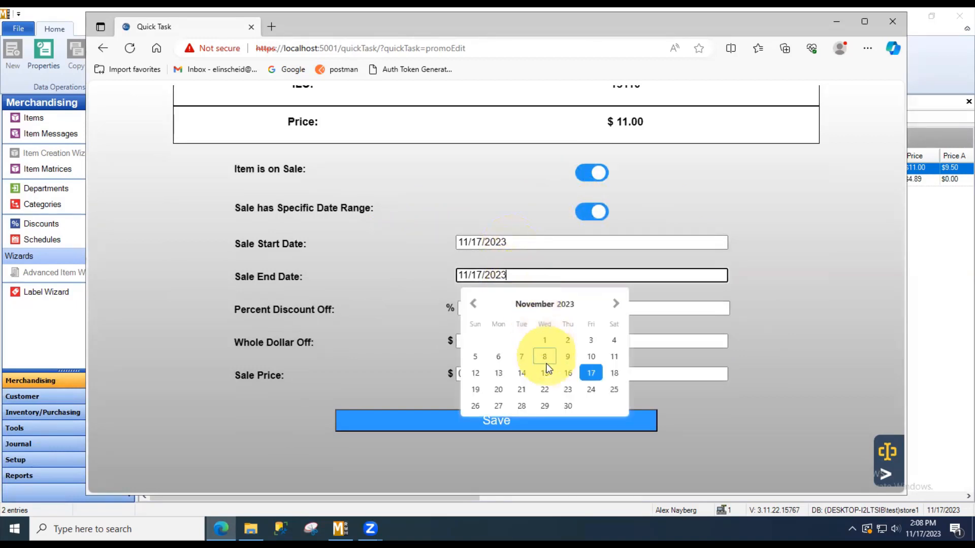
{"action": "left_click", "coordinate": [566, 406]}
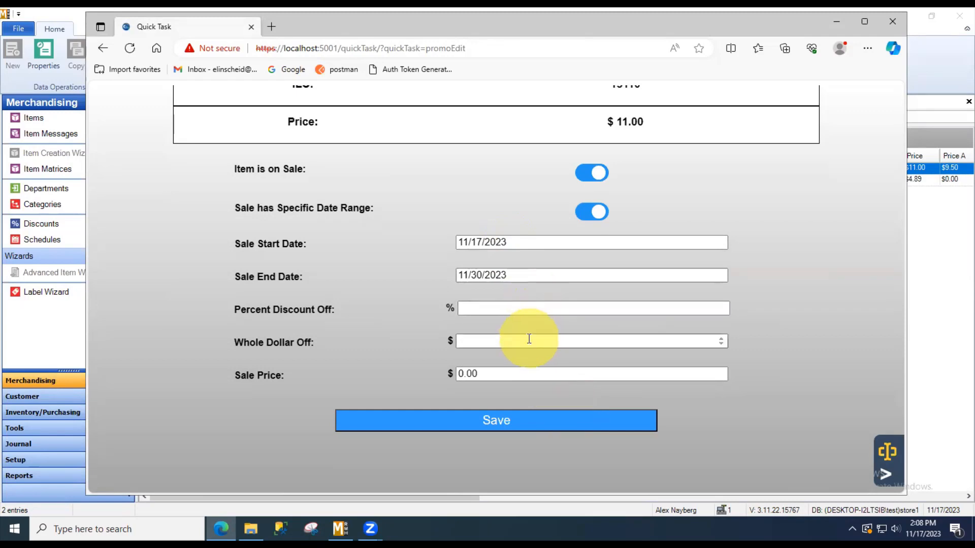
Step: Set the percent discount off to 50 and save the promotion without printing a label
{"action": "left_click", "coordinate": [546, 313]}
{"action": "type", "text": "50"}
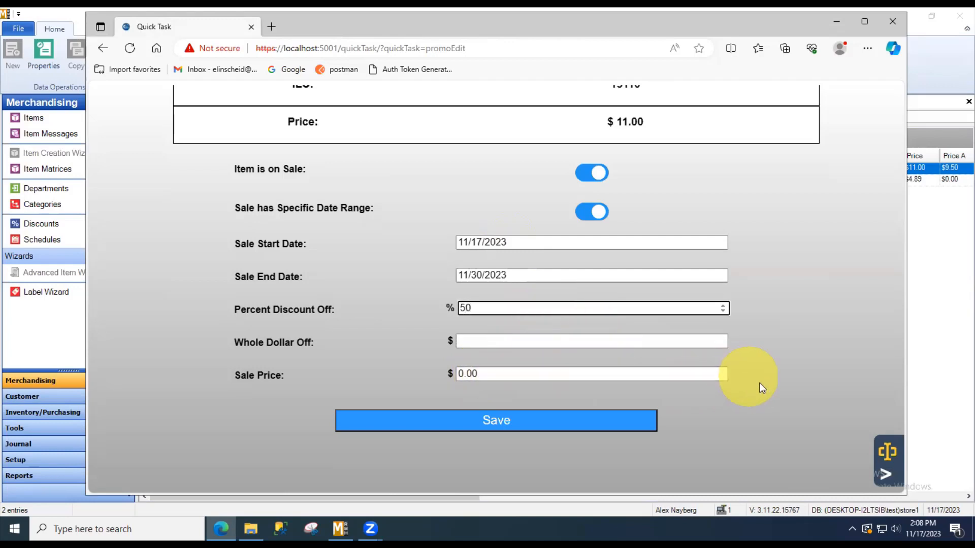
{"action": "left_click", "coordinate": [773, 388]}
{"action": "left_click", "coordinate": [565, 422]}
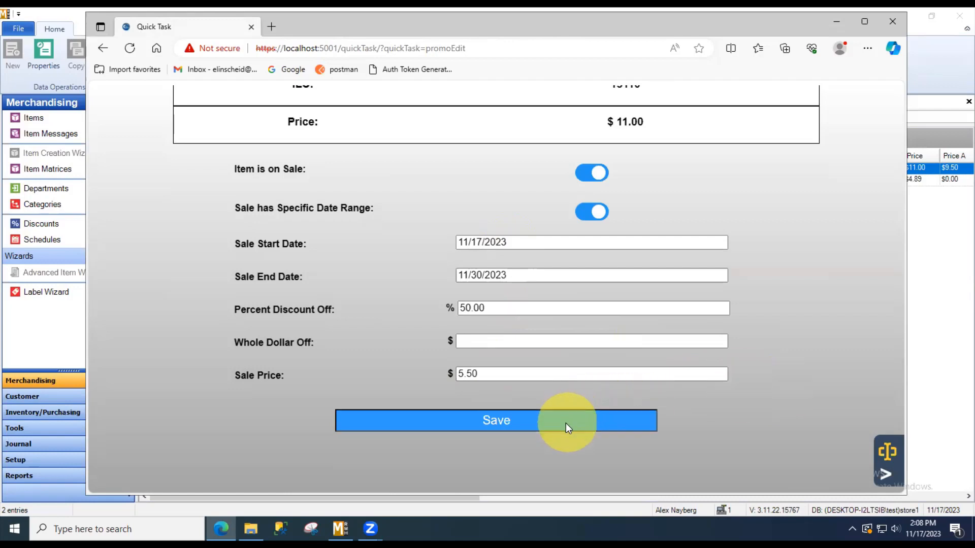
{"action": "scroll", "coordinate": [730, 418], "scroll_direction": "down", "scroll_amount": 1}
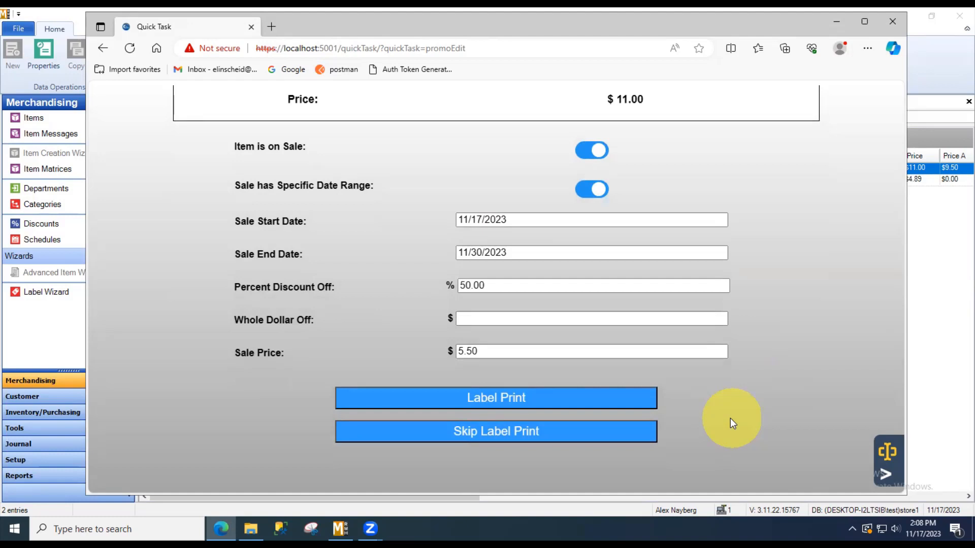
{"action": "left_click", "coordinate": [571, 440]}
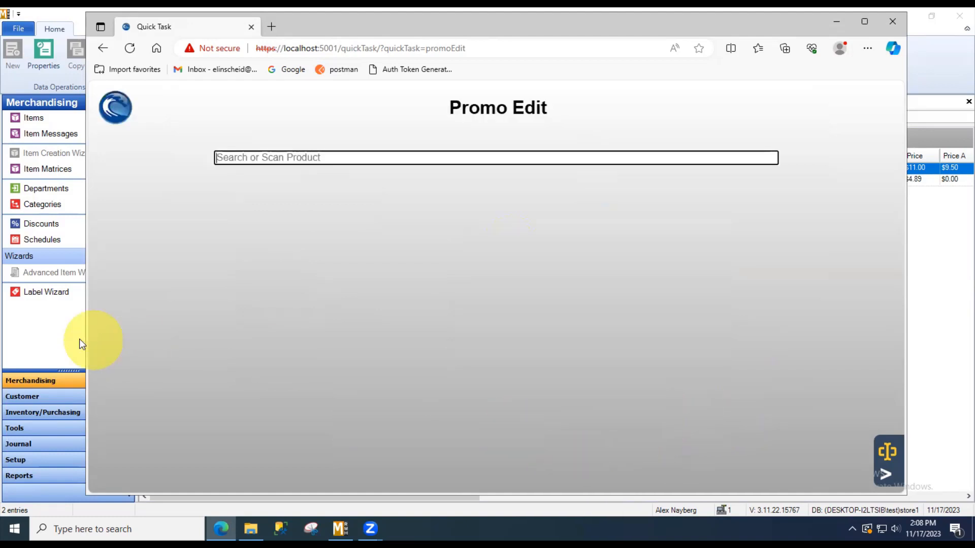
Step: Switch to Retail Management Hero Store Manager, refresh the items, and open the pricing details of item 15110 to check the sale
{"action": "left_click", "coordinate": [61, 347]}
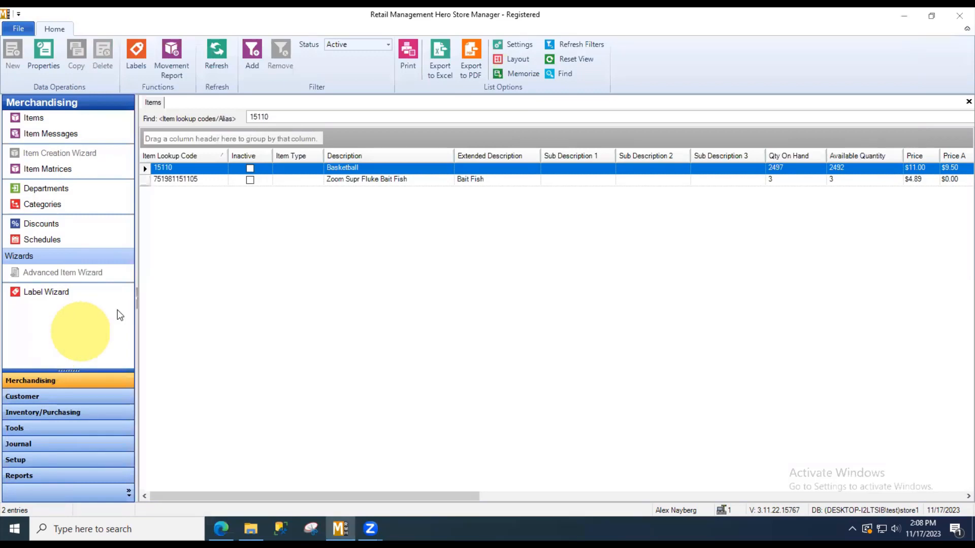
{"action": "left_click", "coordinate": [219, 61]}
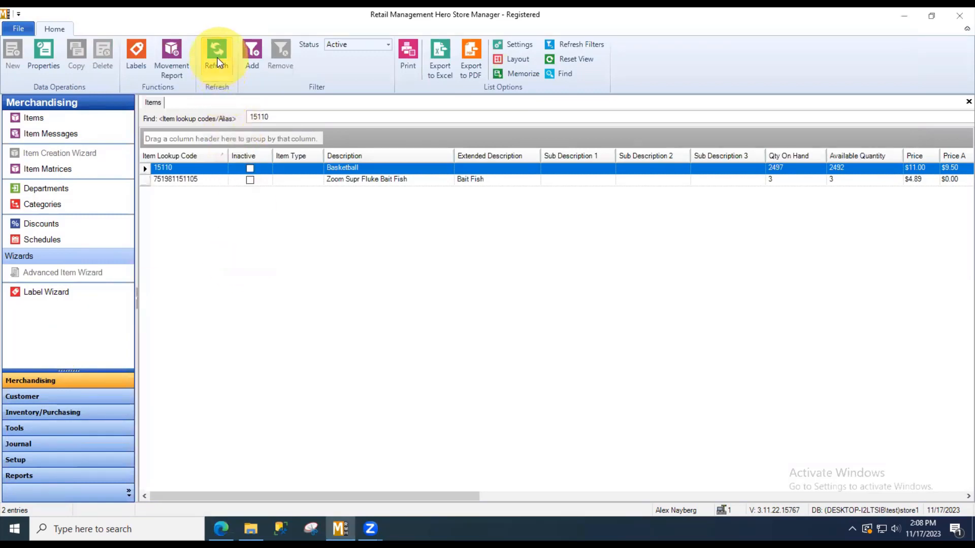
{"action": "double_click", "coordinate": [371, 168]}
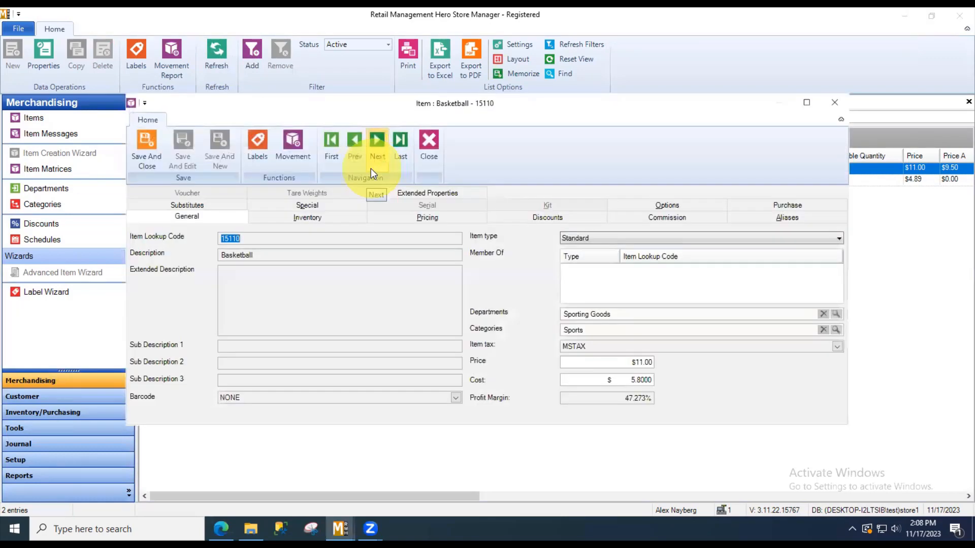
{"action": "left_click", "coordinate": [428, 217]}
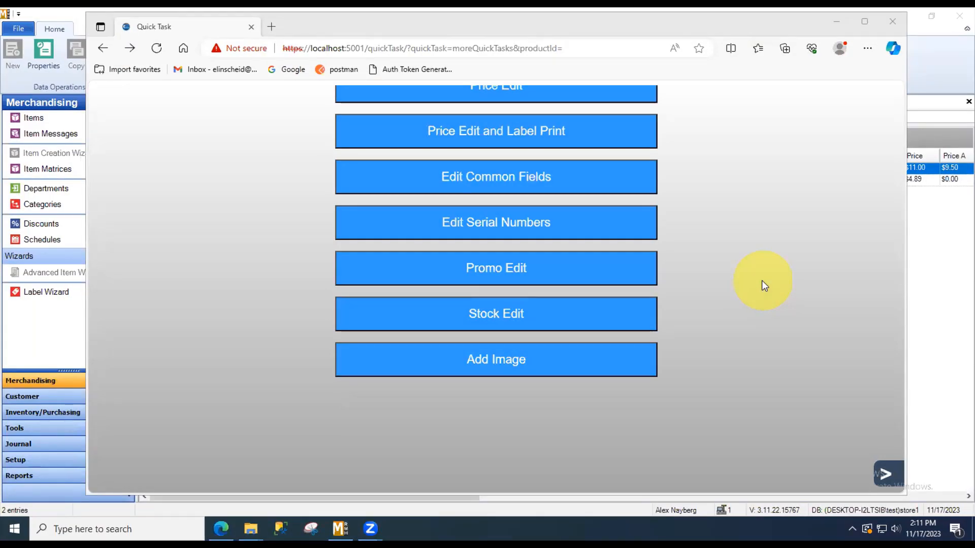
Step: Load product 15110 in the Stock Edit quick task
{"action": "left_click", "coordinate": [511, 313]}
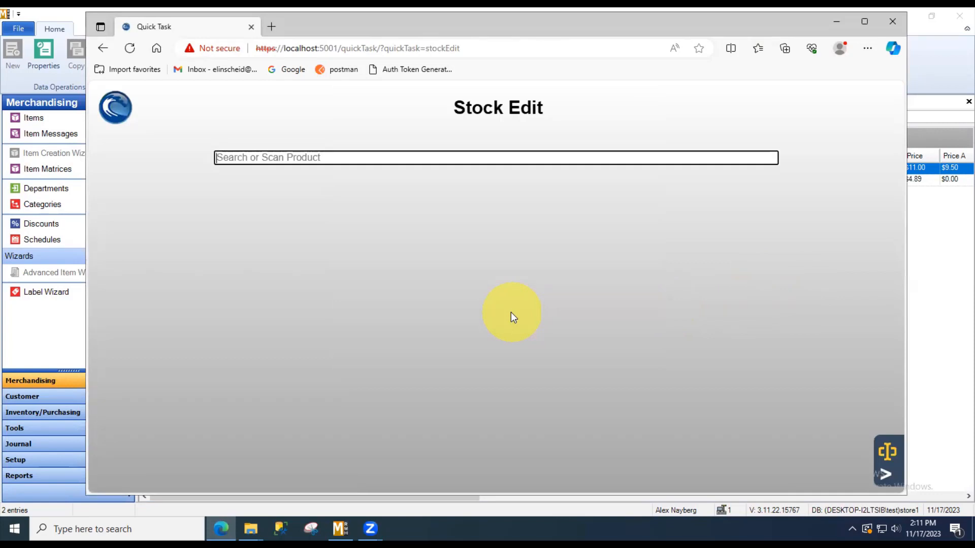
{"action": "type", "text": "15110"}
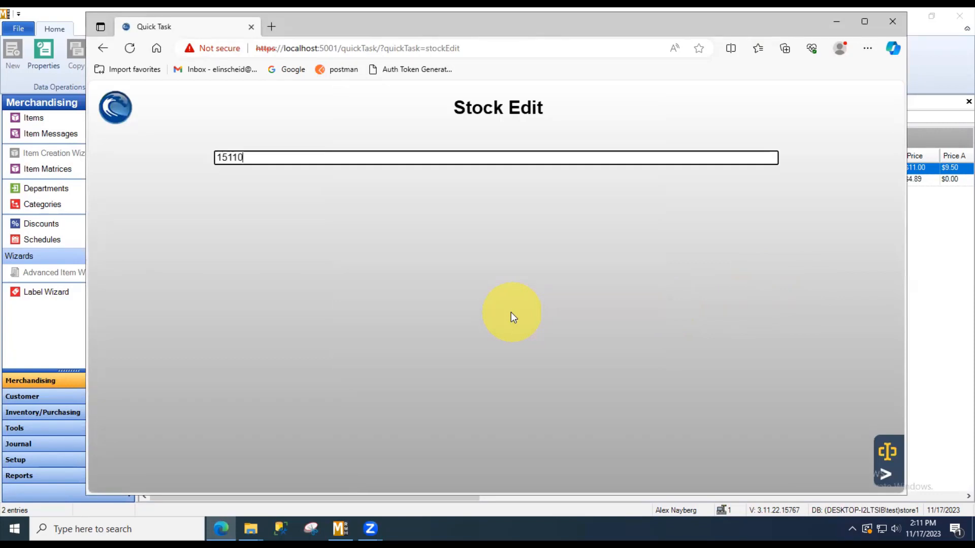
{"action": "key", "text": "Return"}
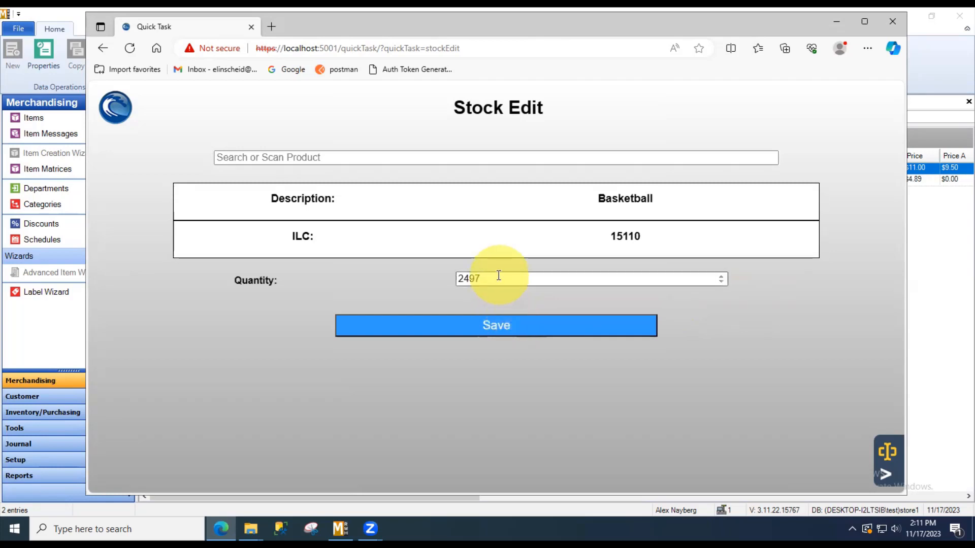
Step: Raise the product's quantity one unit at a time to 2503
{"action": "left_click_drag", "start_coordinate": [496, 276], "coordinate": [293, 261]}
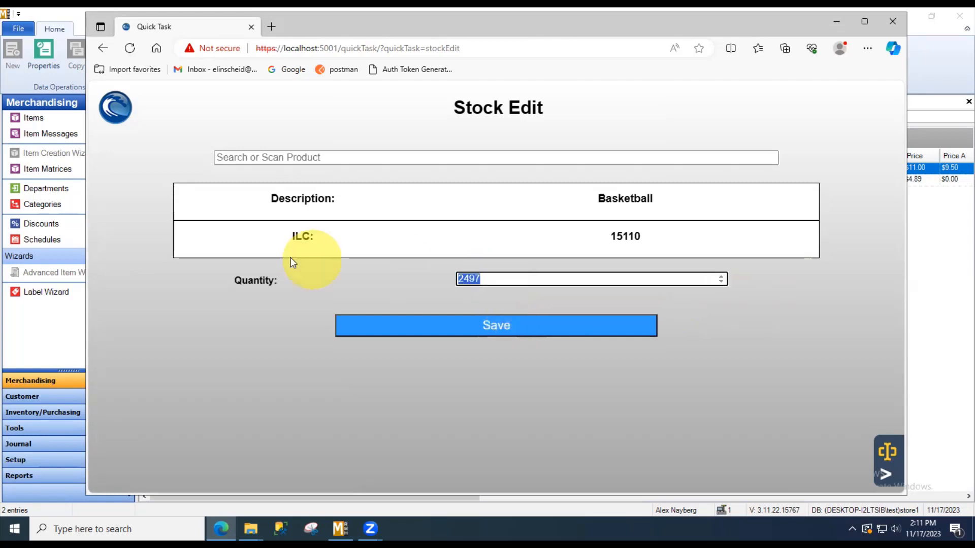
{"action": "left_click", "coordinate": [720, 277]}
{"action": "left_click", "coordinate": [721, 277]}
{"action": "left_click", "coordinate": [720, 277]}
{"action": "left_click", "coordinate": [720, 277]}
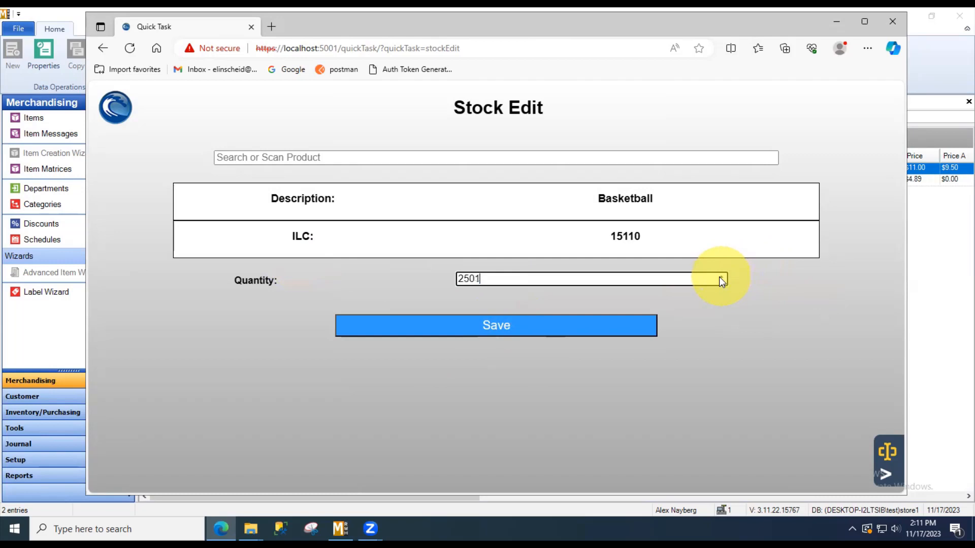
{"action": "left_click", "coordinate": [721, 277]}
{"action": "left_click", "coordinate": [721, 277]}
Step: Set the quantity of product 15110 to 5000 and save the stock change
{"action": "left_click_drag", "start_coordinate": [533, 280], "coordinate": [300, 329]}
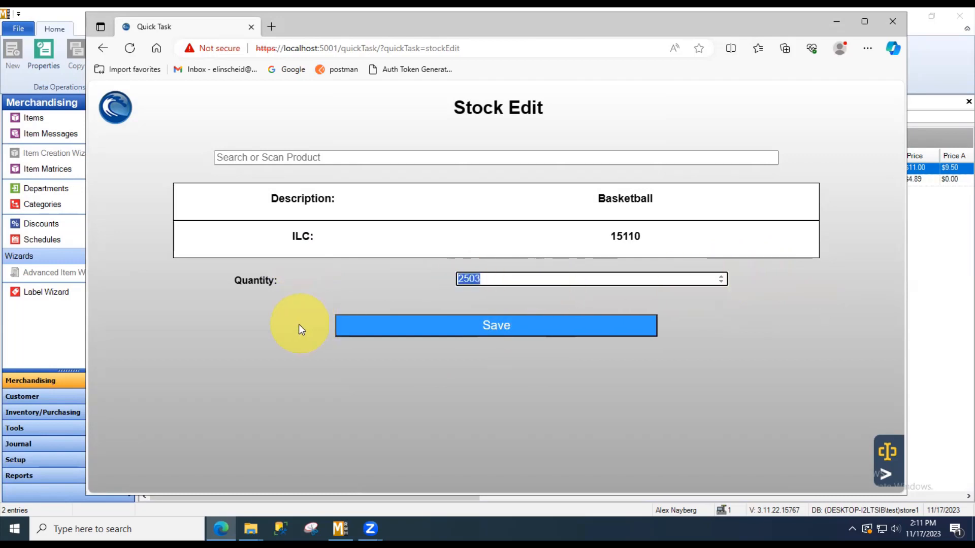
{"action": "type", "text": "5000"}
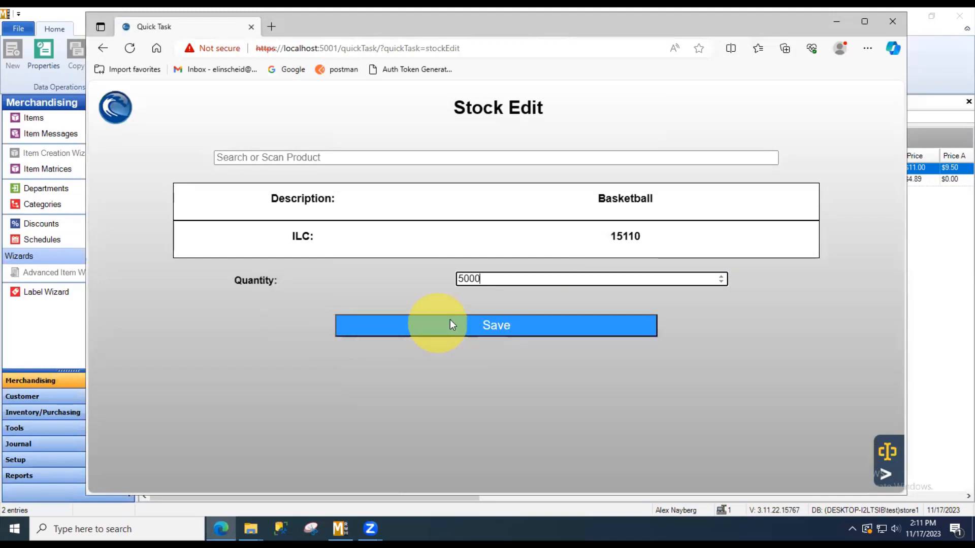
{"action": "left_click", "coordinate": [477, 330]}
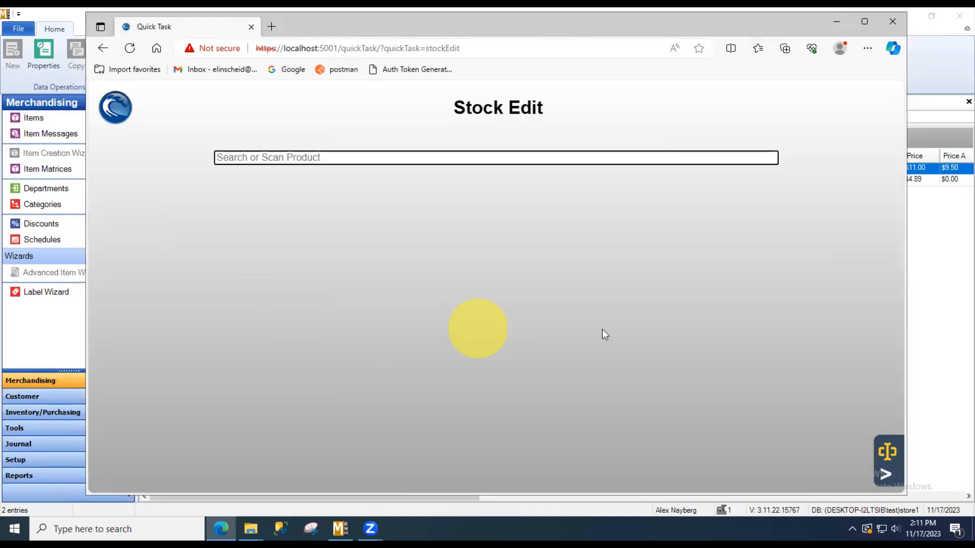
Step: Look up product 15110 in Product Lookup and expand its Inventory section to check the quantity on hand
{"action": "left_click", "coordinate": [886, 477]}
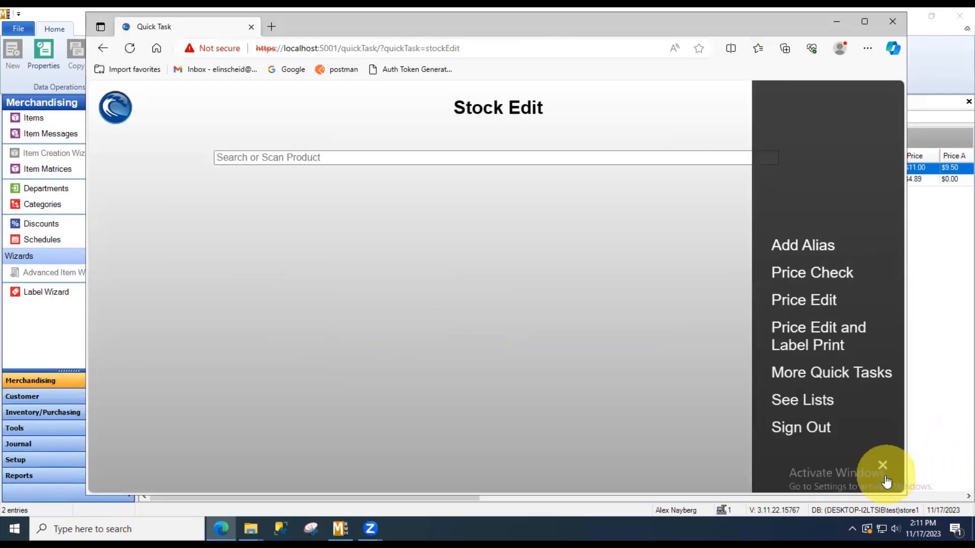
{"action": "left_click", "coordinate": [809, 409]}
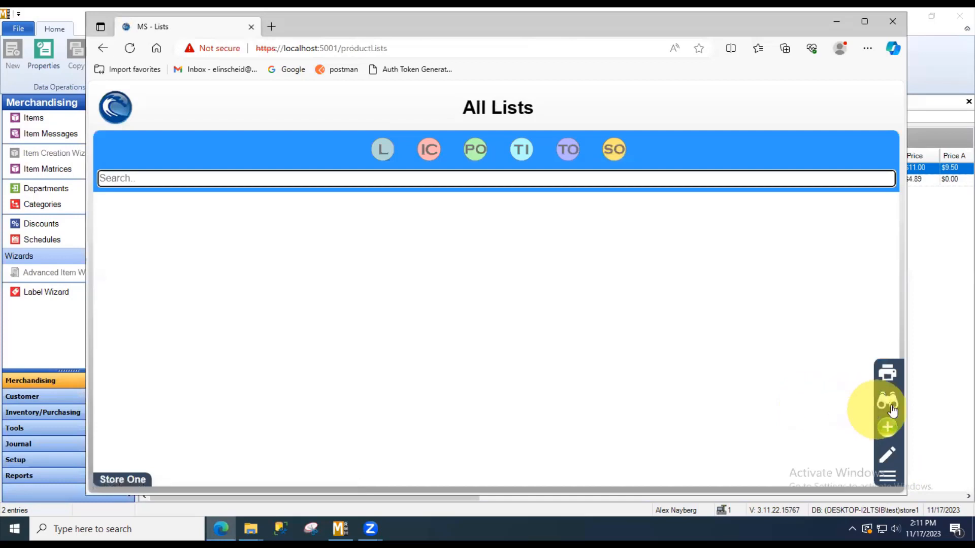
{"action": "left_click", "coordinate": [883, 407]}
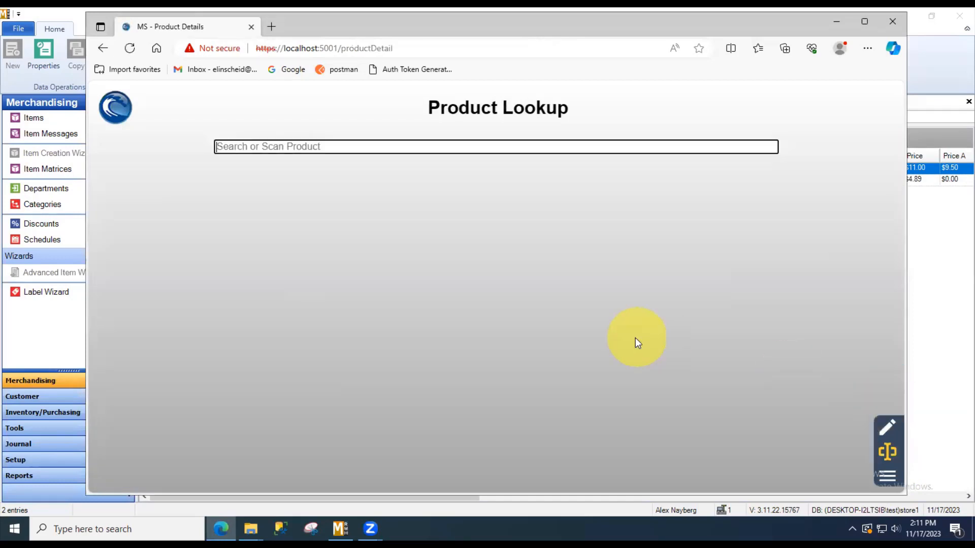
{"action": "type", "text": "15110"}
{"action": "key", "text": "Return"}
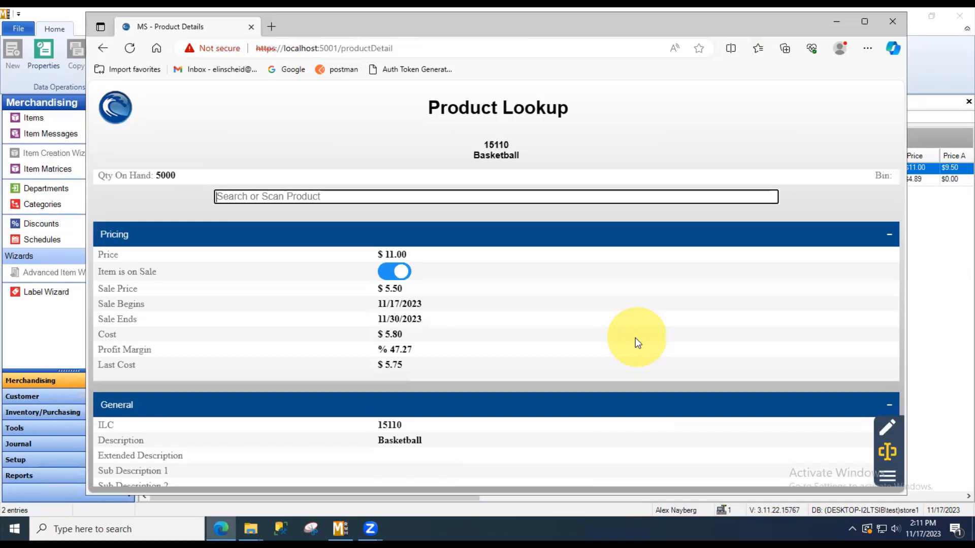
{"action": "scroll", "coordinate": [638, 343], "scroll_direction": "down", "scroll_amount": 6}
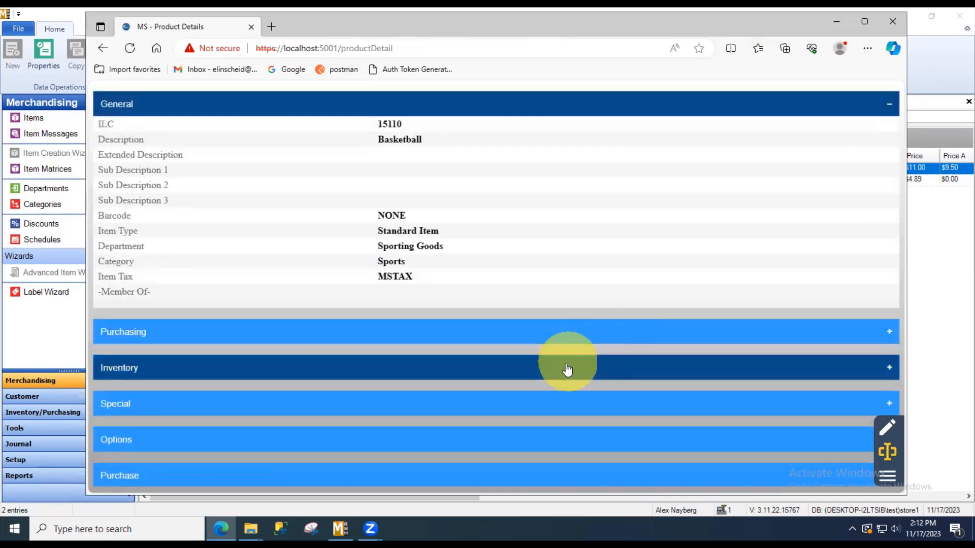
{"action": "left_click", "coordinate": [567, 370]}
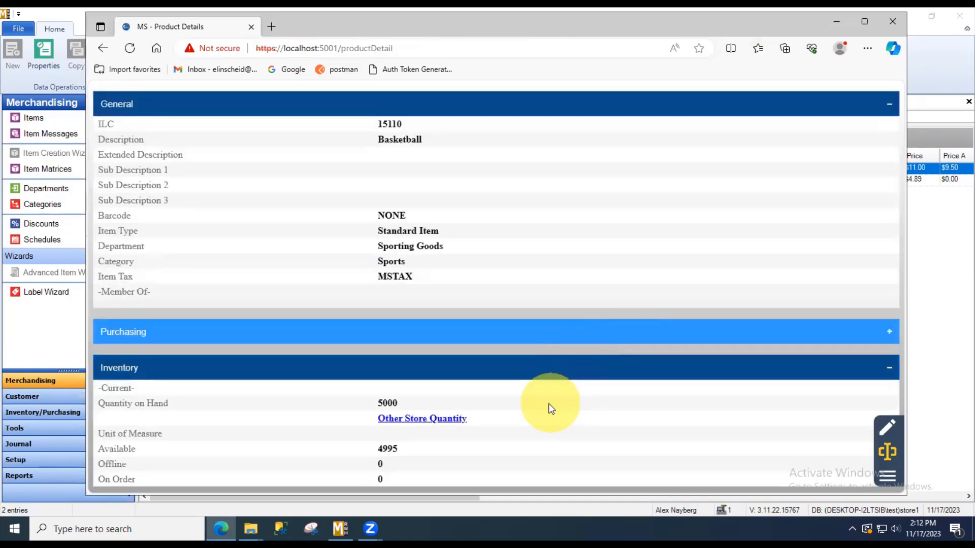
Step: Switch to Retail Management Hero Store Manager, refresh the items, and open the inventory details of item 15110 to check the stock
{"action": "left_click", "coordinate": [38, 329]}
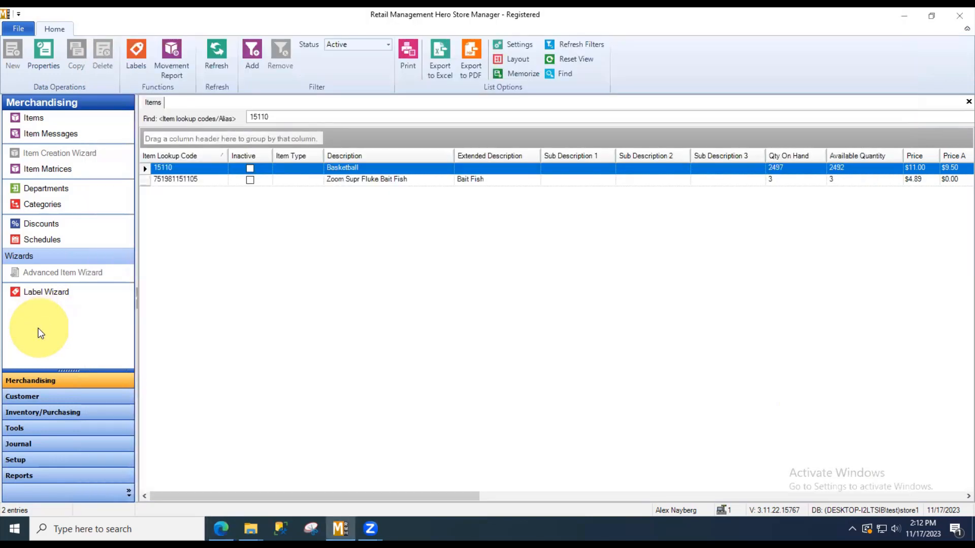
{"action": "left_click", "coordinate": [213, 62]}
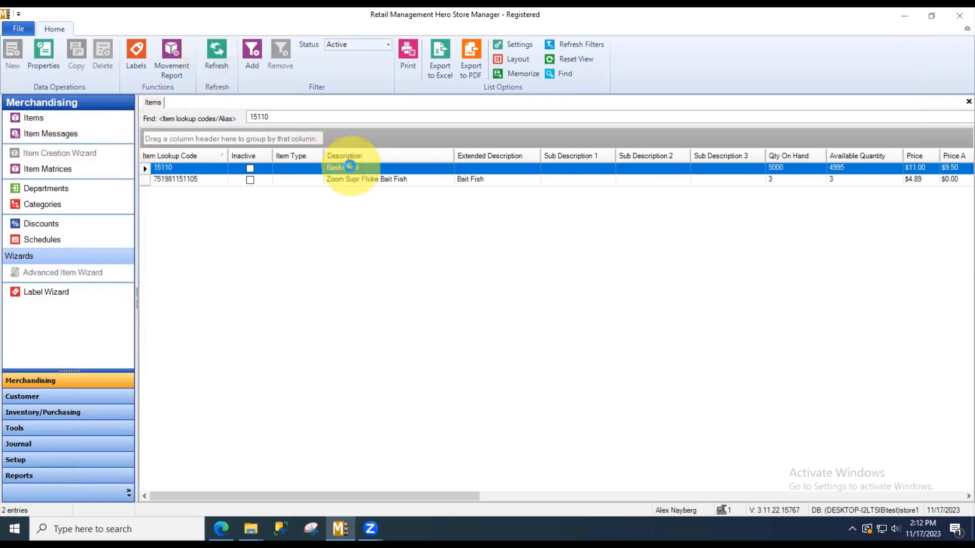
{"action": "double_click", "coordinate": [350, 166]}
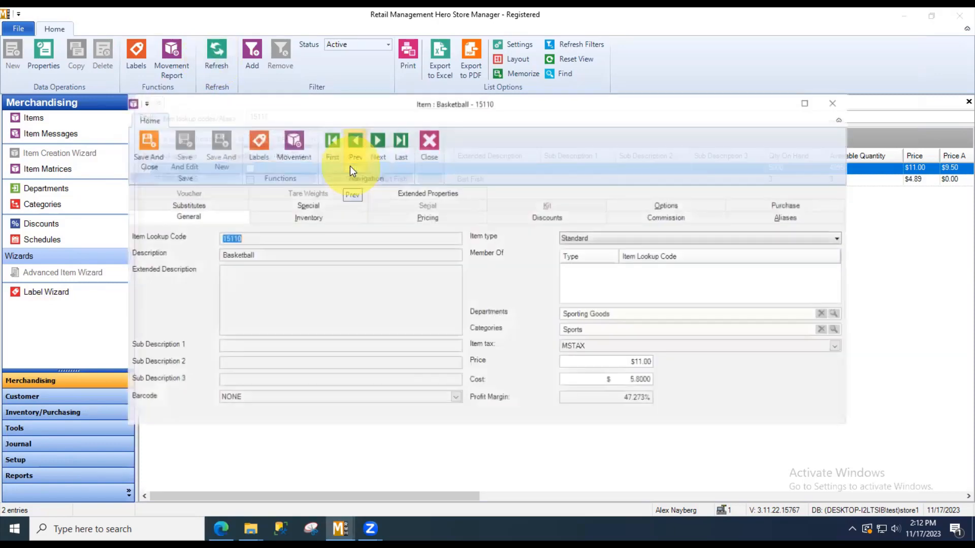
{"action": "left_click", "coordinate": [320, 219]}
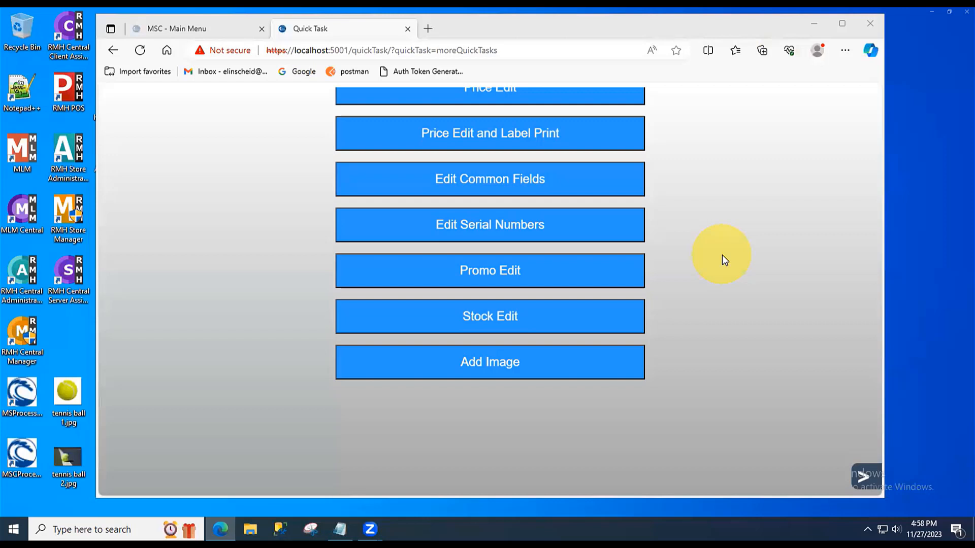
Step: Load the product "tennis ball" in the Add Image quick task
{"action": "left_click", "coordinate": [498, 364]}
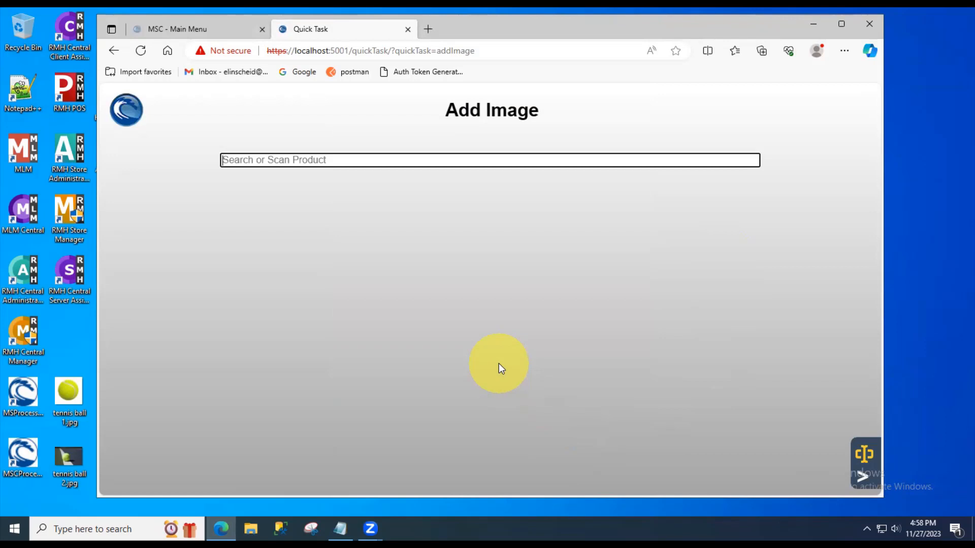
{"action": "type", "text": "tennis ball"}
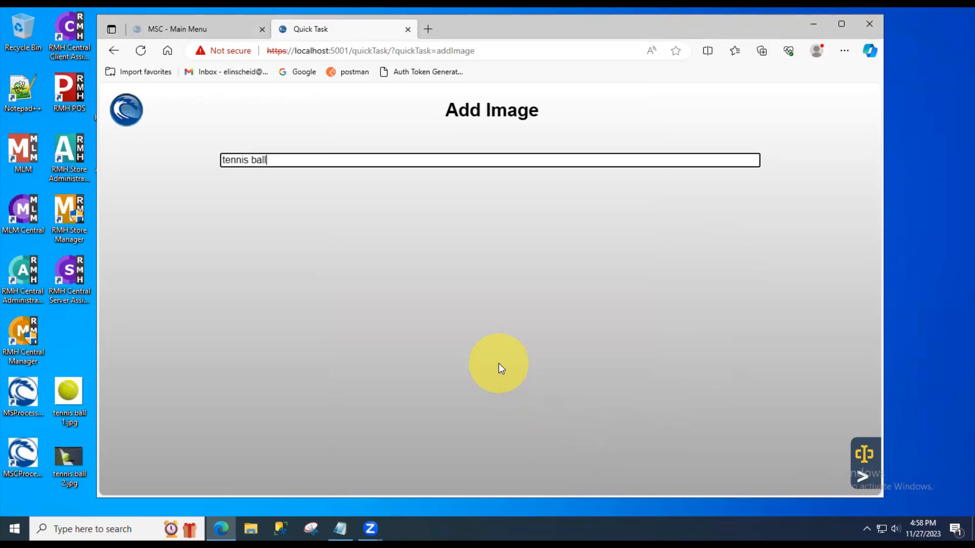
{"action": "key", "text": "Return"}
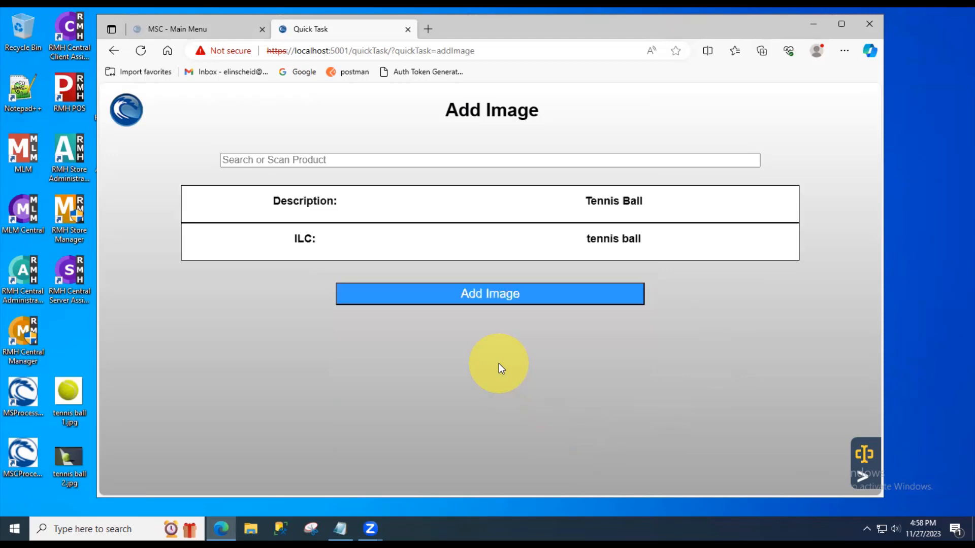
Step: Add the image "tennis ball 1.jpg" from the Desktop folder to the Tennis Ball product
{"action": "left_click", "coordinate": [490, 294]}
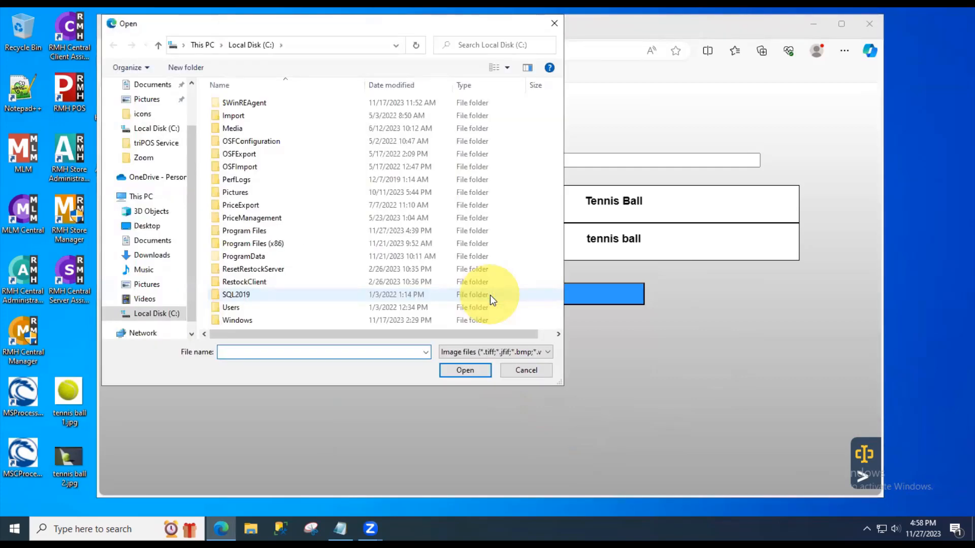
{"action": "left_click", "coordinate": [147, 229]}
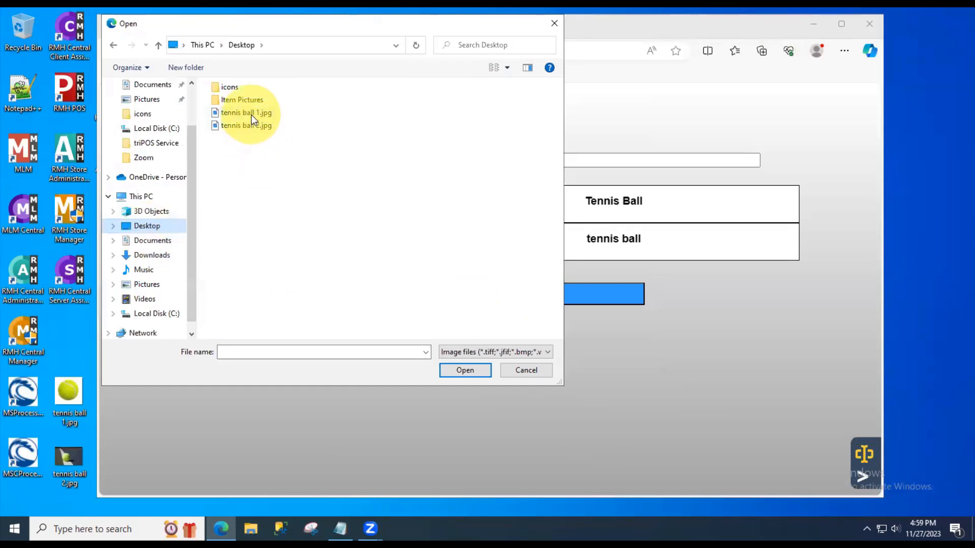
{"action": "left_click", "coordinate": [247, 113]}
{"action": "left_click", "coordinate": [462, 370]}
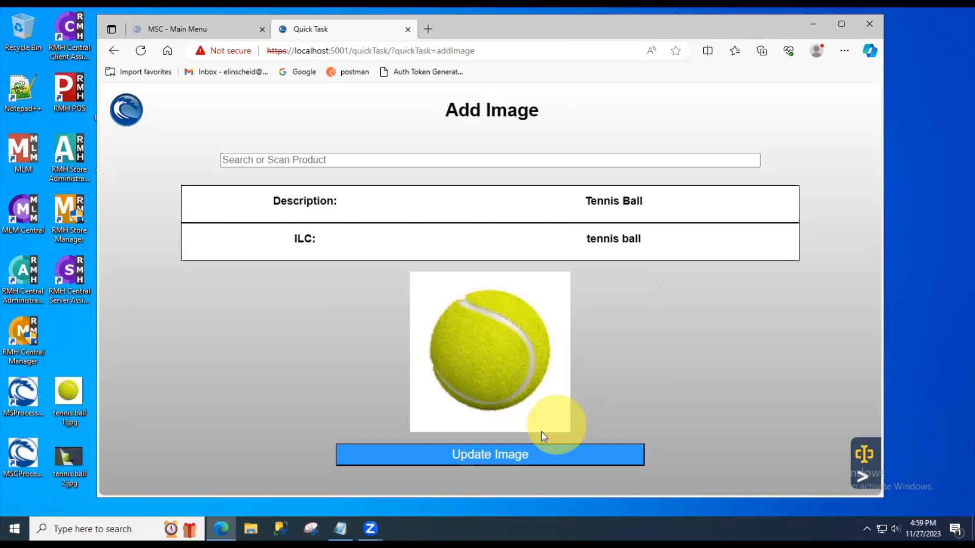
Step: Update the Tennis Ball product's image with "tennis ball 2.jpg" from the Desktop folder
{"action": "left_click", "coordinate": [495, 456]}
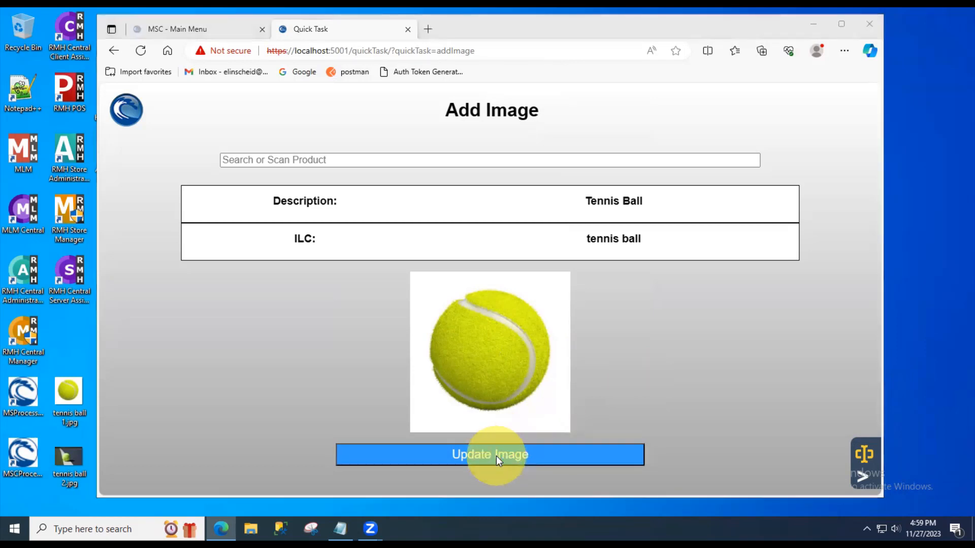
{"action": "left_click", "coordinate": [238, 125]}
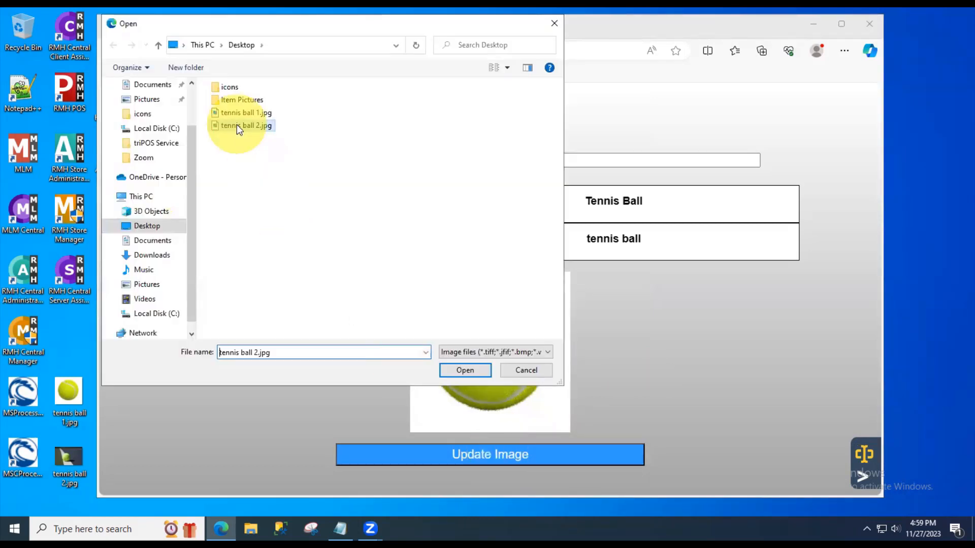
{"action": "left_click", "coordinate": [463, 370]}
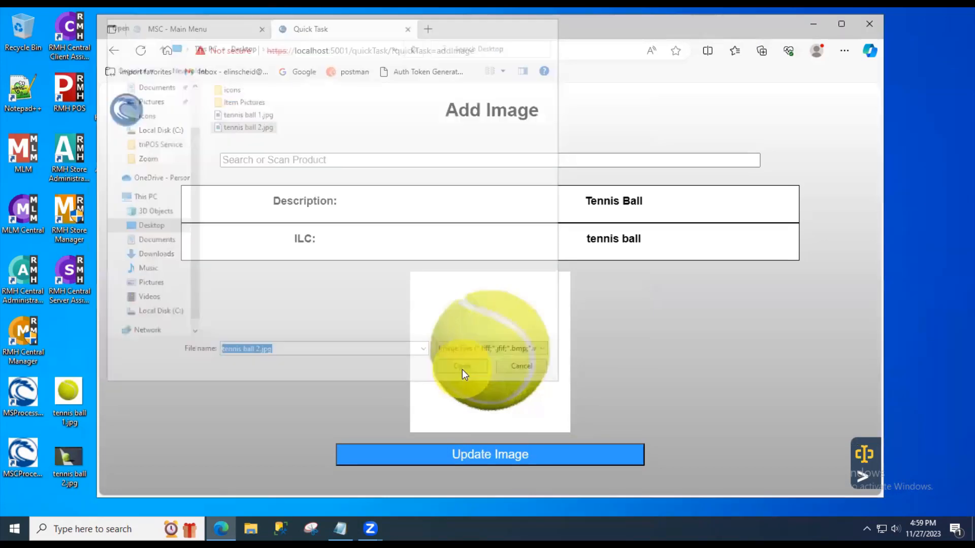